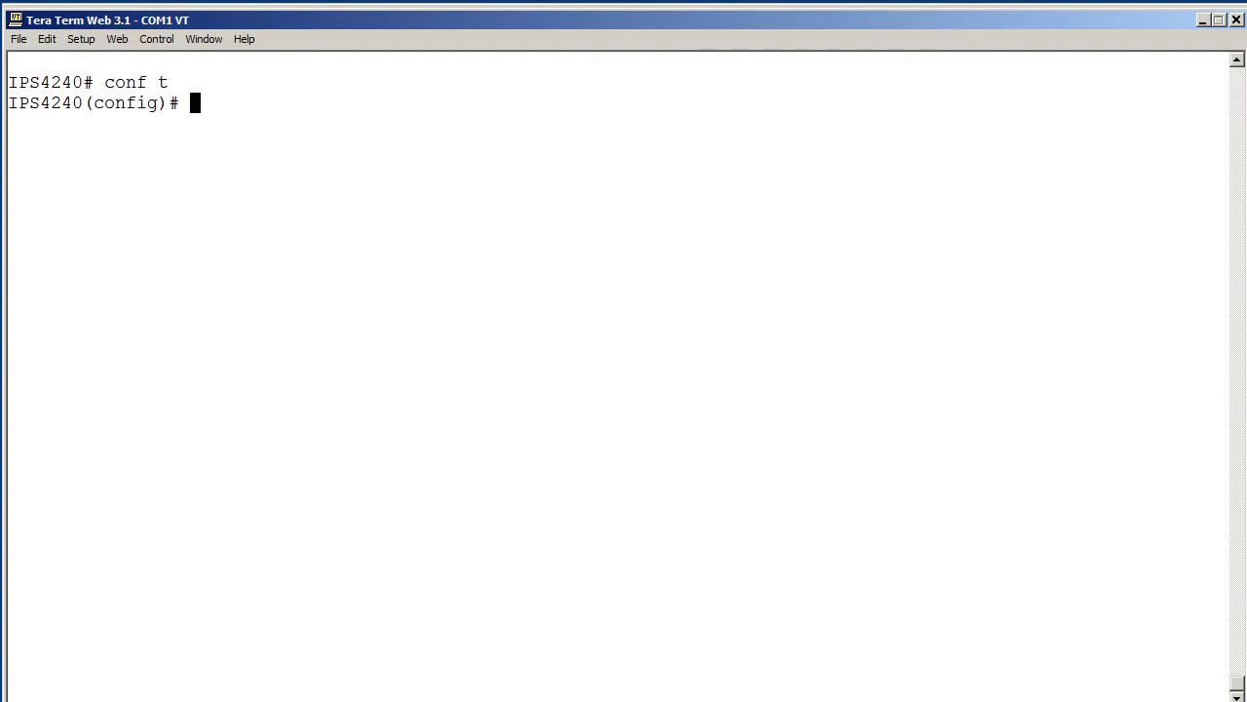
Enter signature-definition mode for sig0 with 'service signature-definition sig0'
{"action": "type", "text": "service ?"}
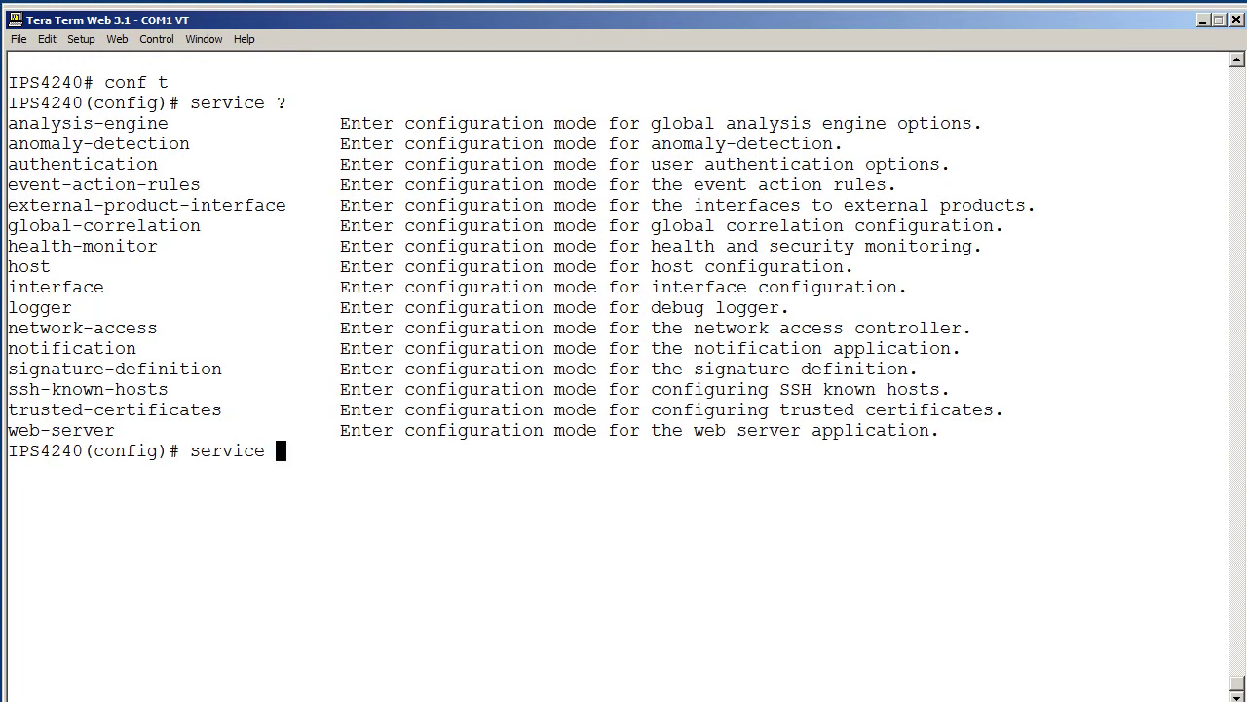
{"action": "type", "text": "sig"}
{"action": "key", "text": "Tab"}
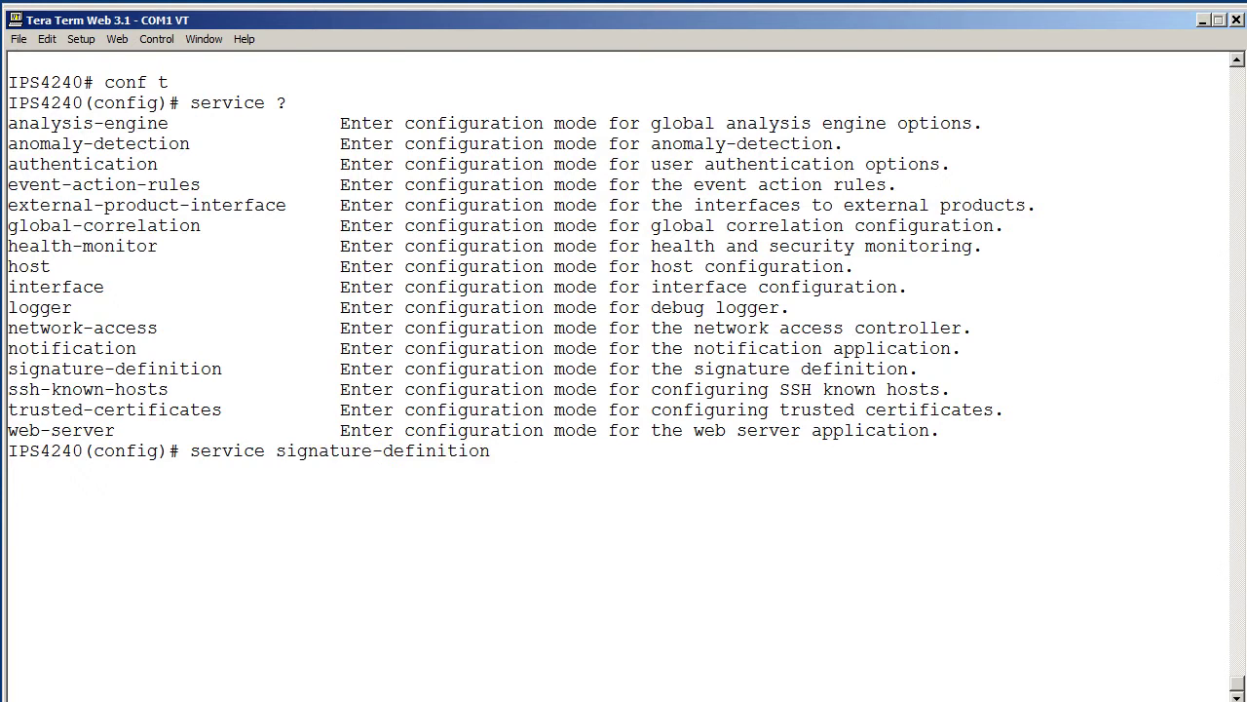
{"action": "type", "text": "sig0"}
{"action": "key", "text": "Return"}
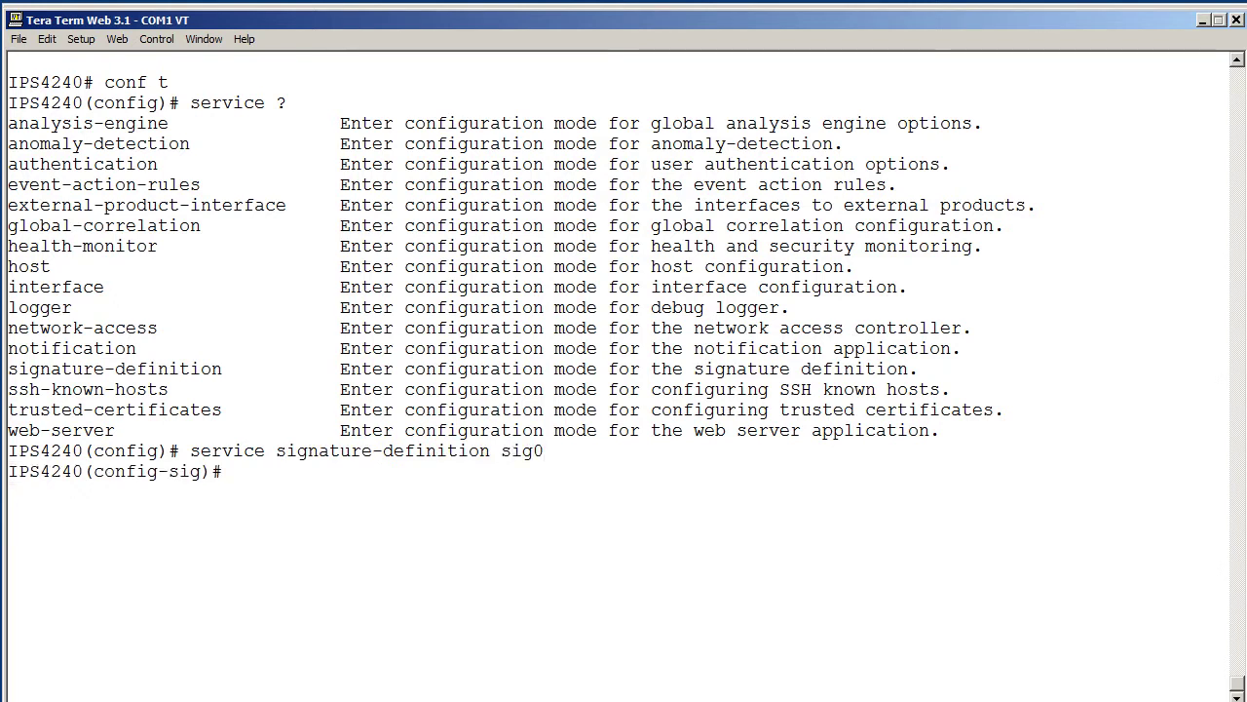
Try 'engine string-tcp', which is rejected, then type 'signatures 60000 0'
{"action": "type", "text": "engine string-tcp"}
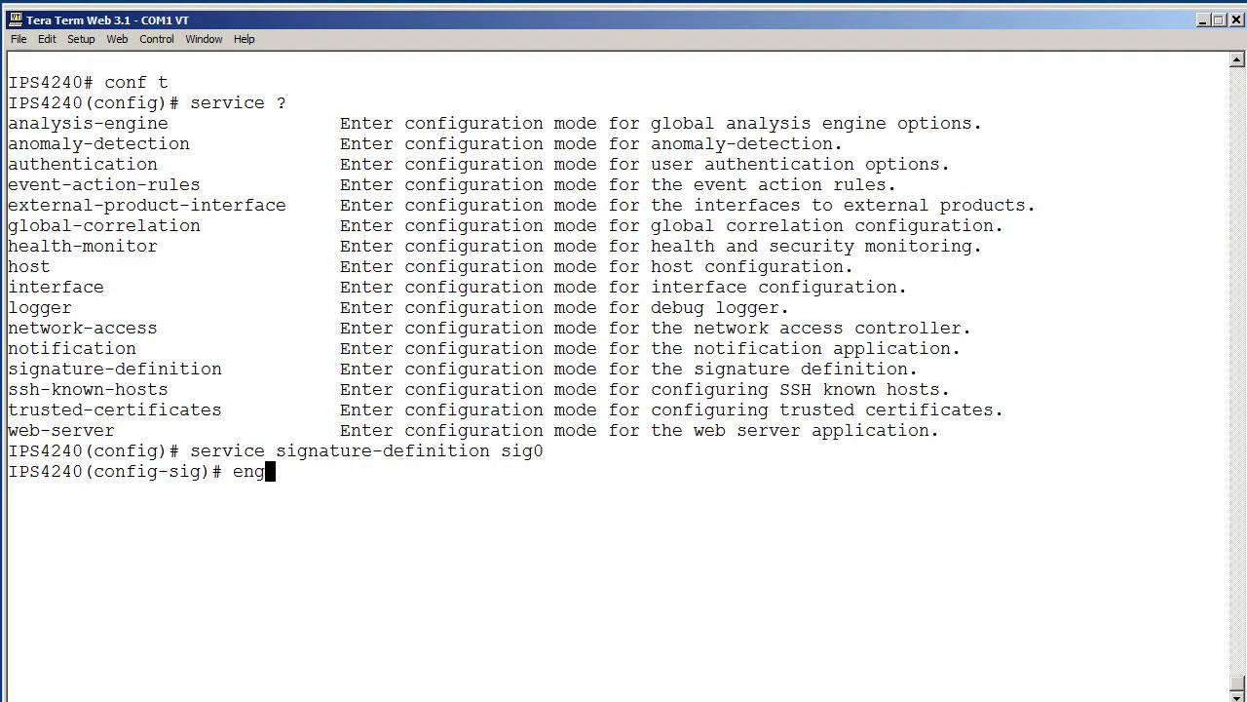
{"action": "key", "text": "Return"}
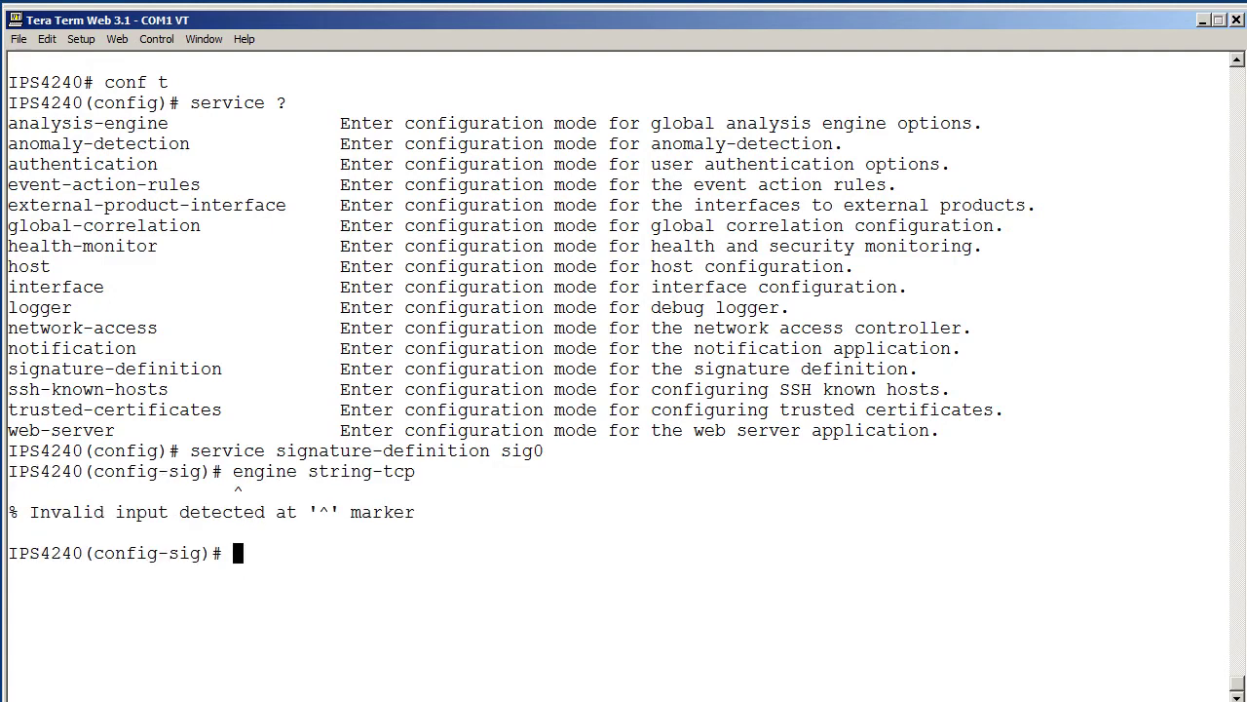
{"action": "type", "text": "signatures 60000"}
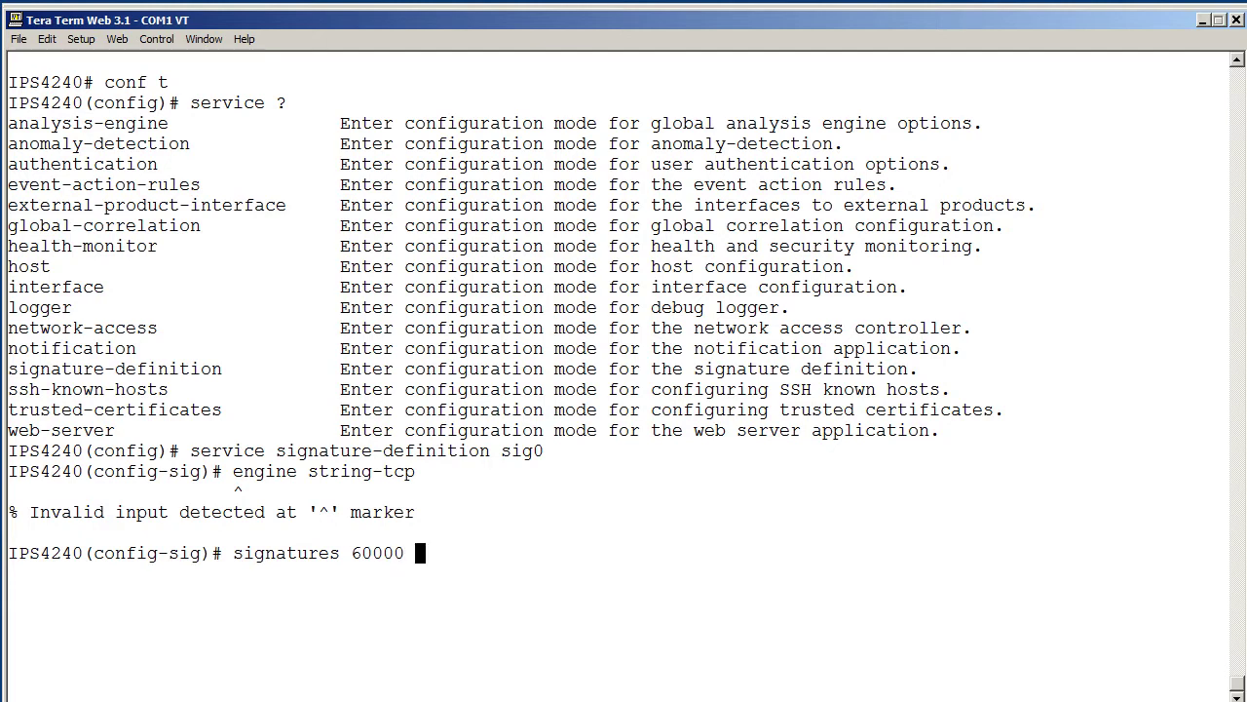
{"action": "type", "text": " 0"}
Create signature 60000 subsignature 0 using the string-tcp engine on service port 23
{"action": "key", "text": "Return"}
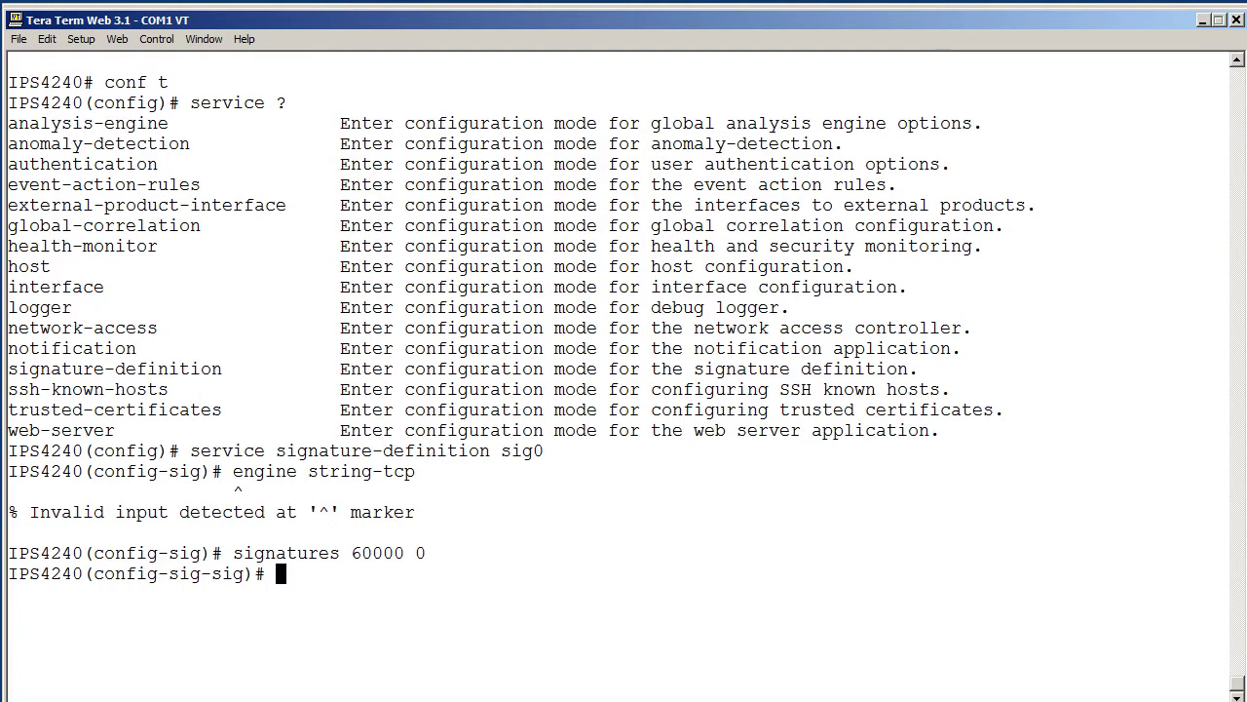
{"action": "type", "text": "engine string-tcp"}
{"action": "key", "text": "Return"}
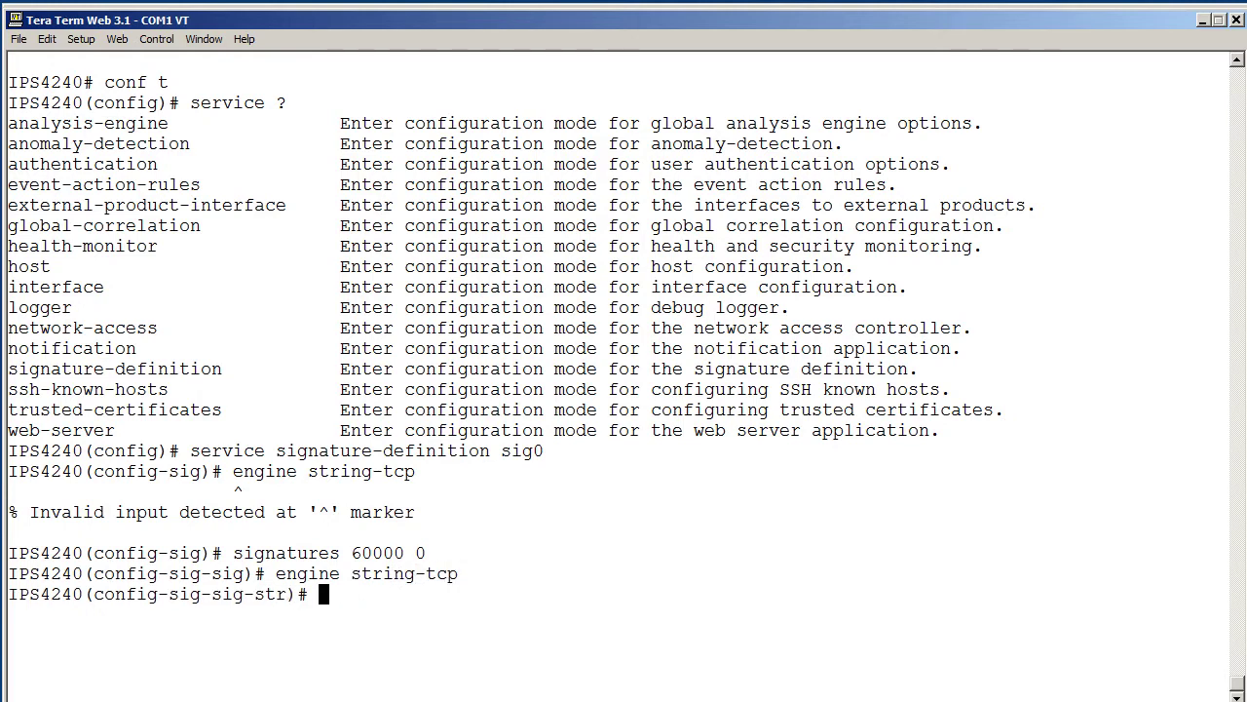
{"action": "type", "text": "service-ports 23"}
{"action": "key", "text": "Return"}
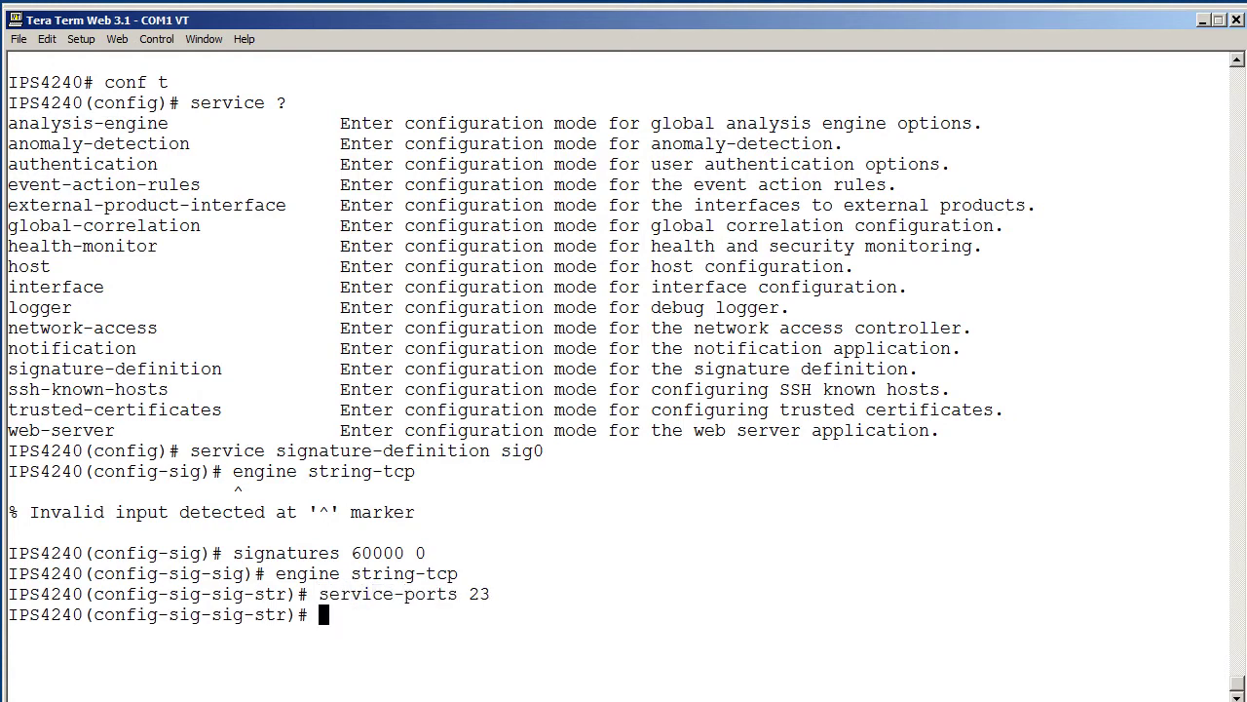
Set the signature direction to from-service and the regex-string to 'bad'
{"action": "type", "text": "direction"}
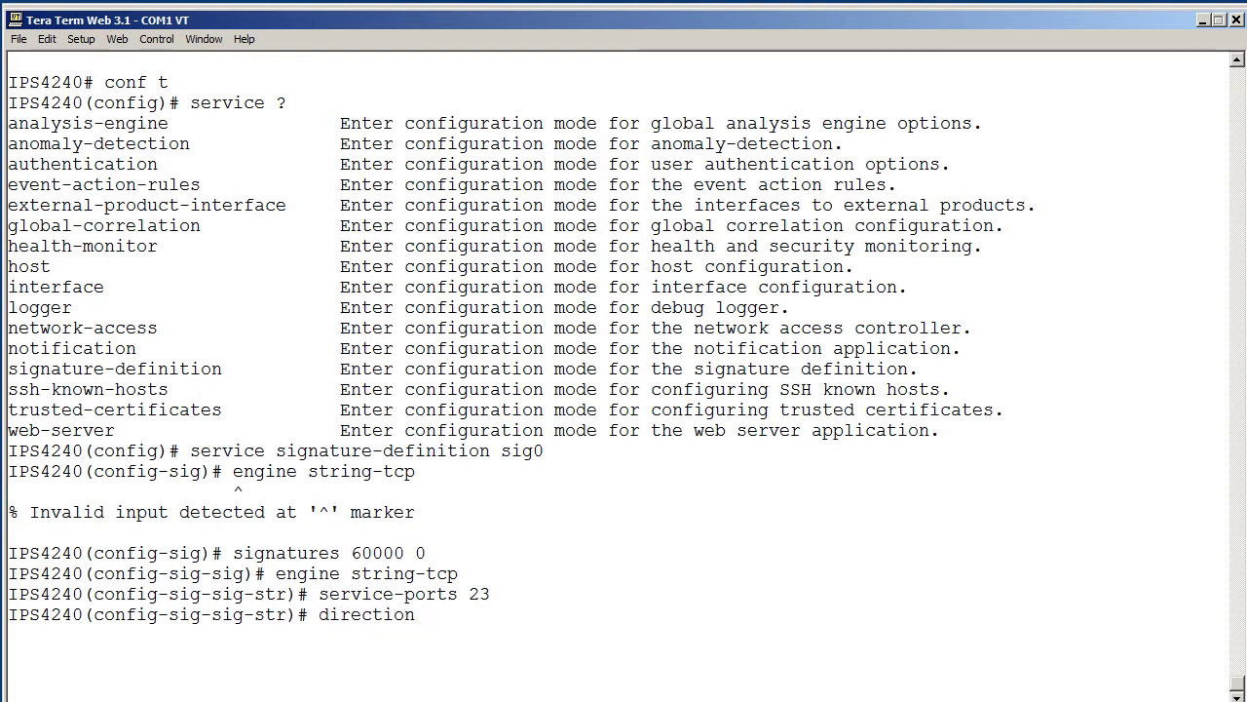
{"action": "type", "text": " fr"}
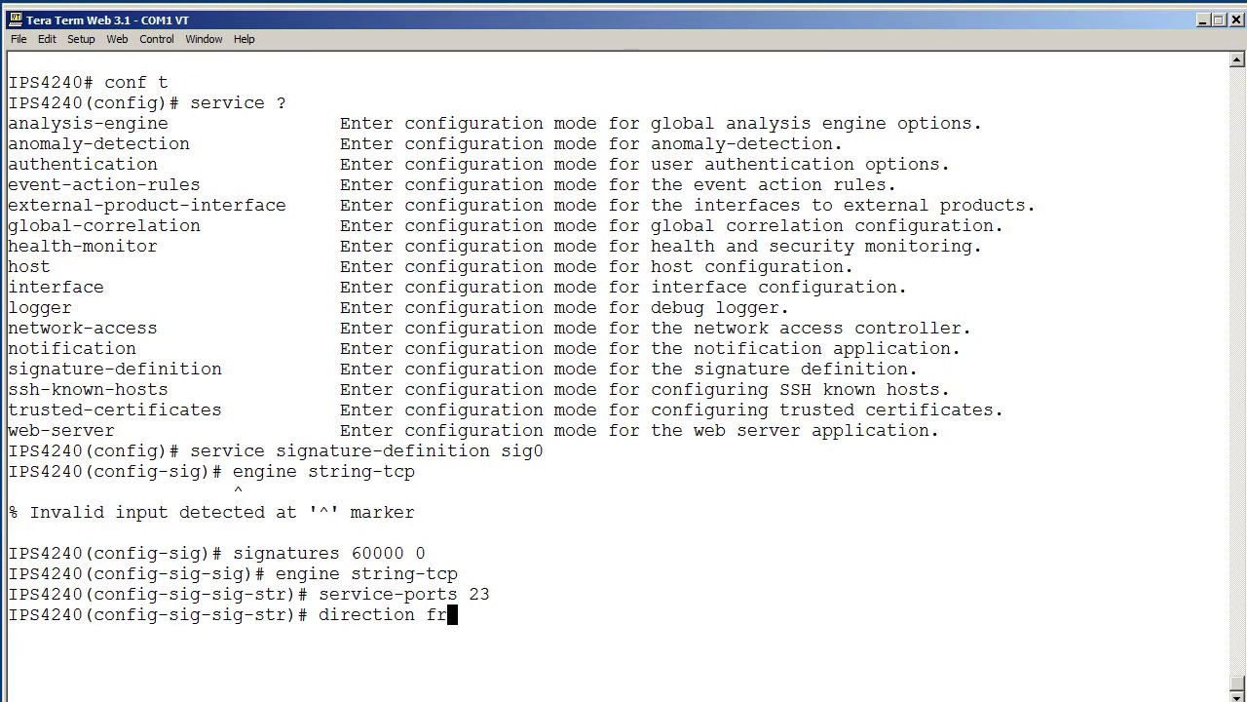
{"action": "type", "text": "om-service"}
{"action": "key", "text": "Return"}
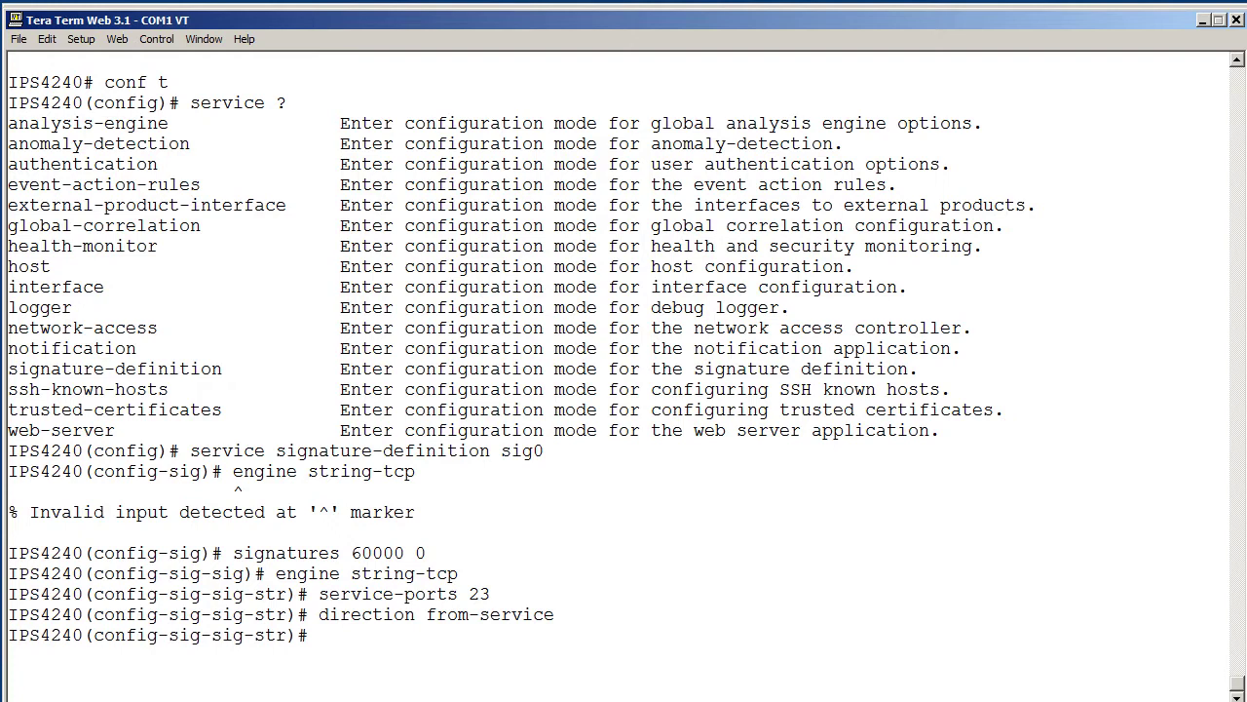
{"action": "type", "text": "regex-string"}
{"action": "type", "text": "bad"}
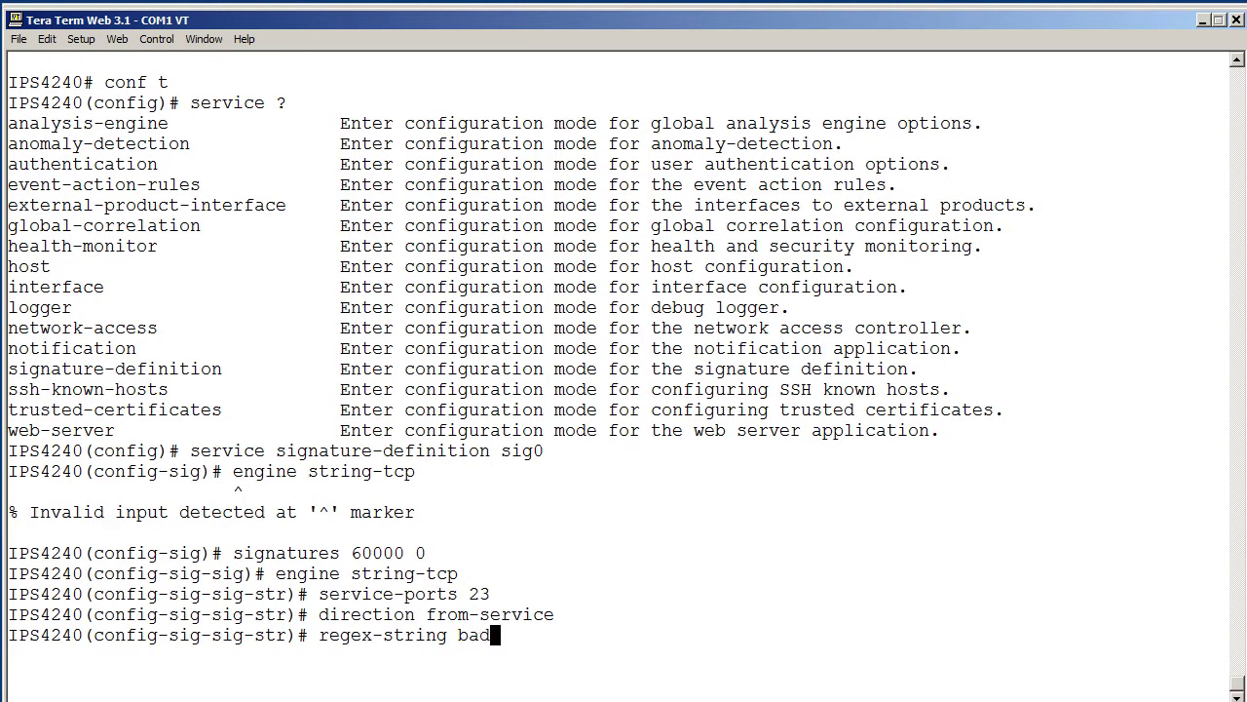
{"action": "key", "text": "Return"}
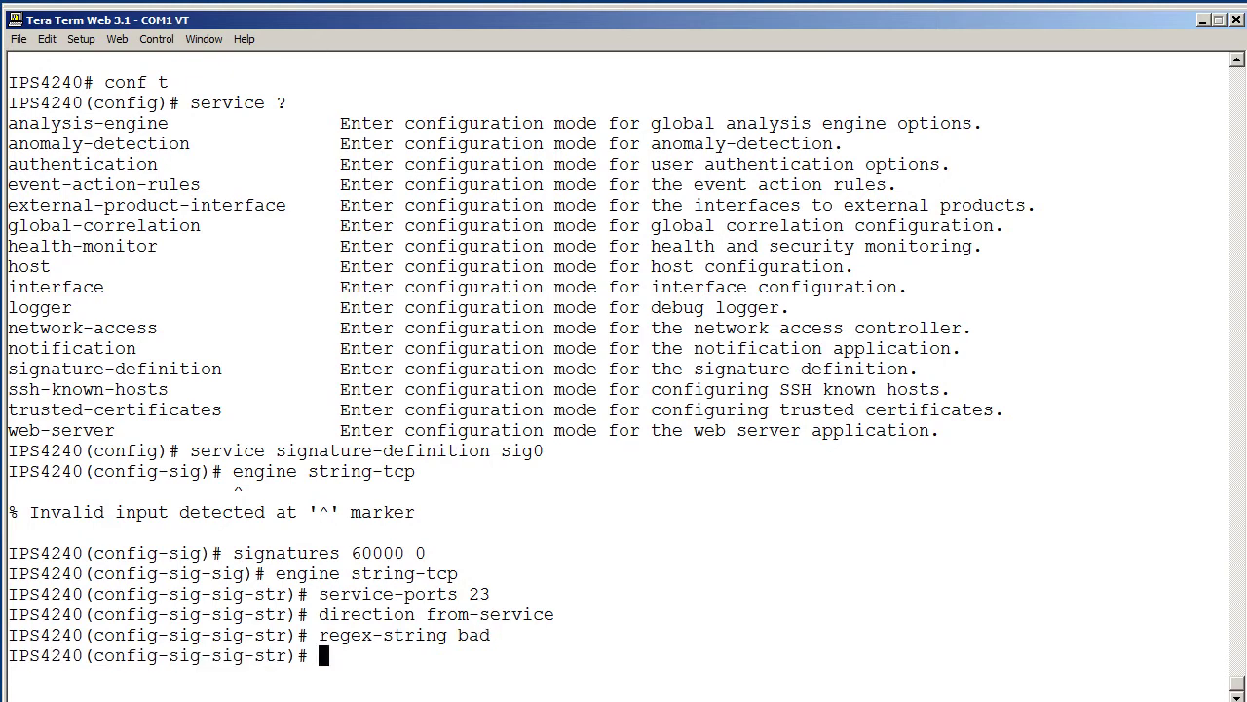
Set the signature's event-counter event-count to 3
{"action": "type", "text": "exit"}
{"action": "key", "text": "Return"}
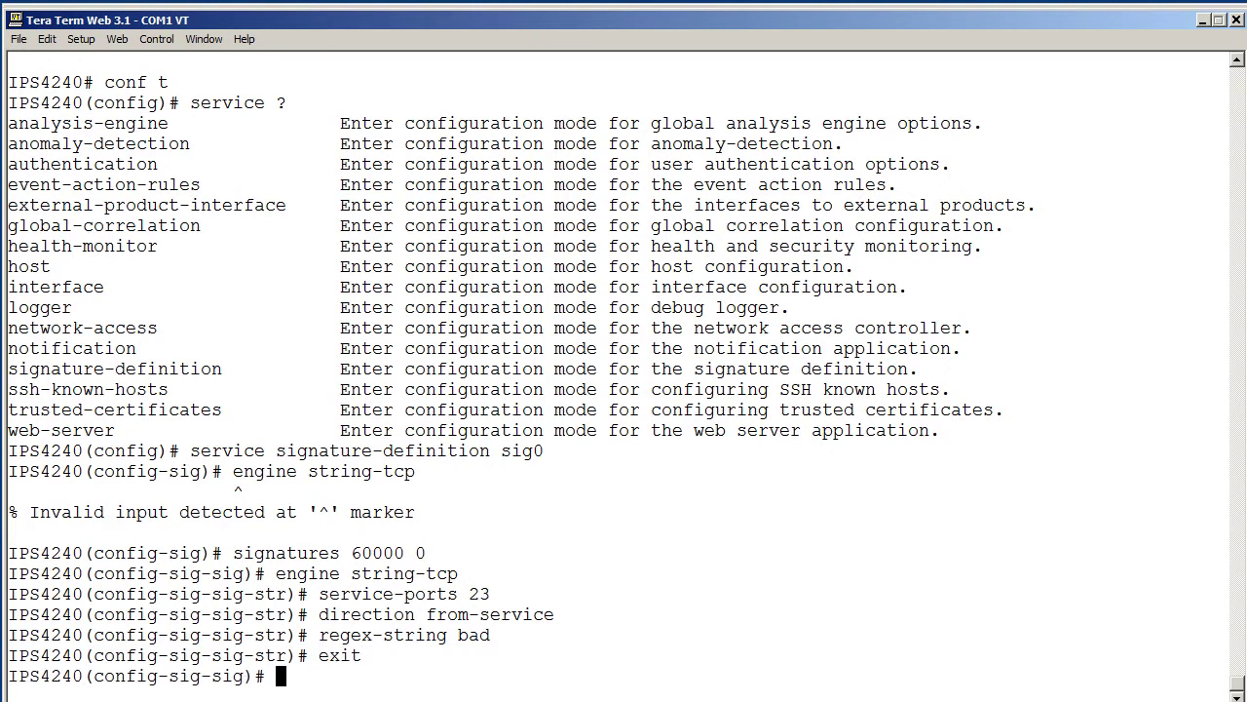
{"action": "type", "text": "event-counter"}
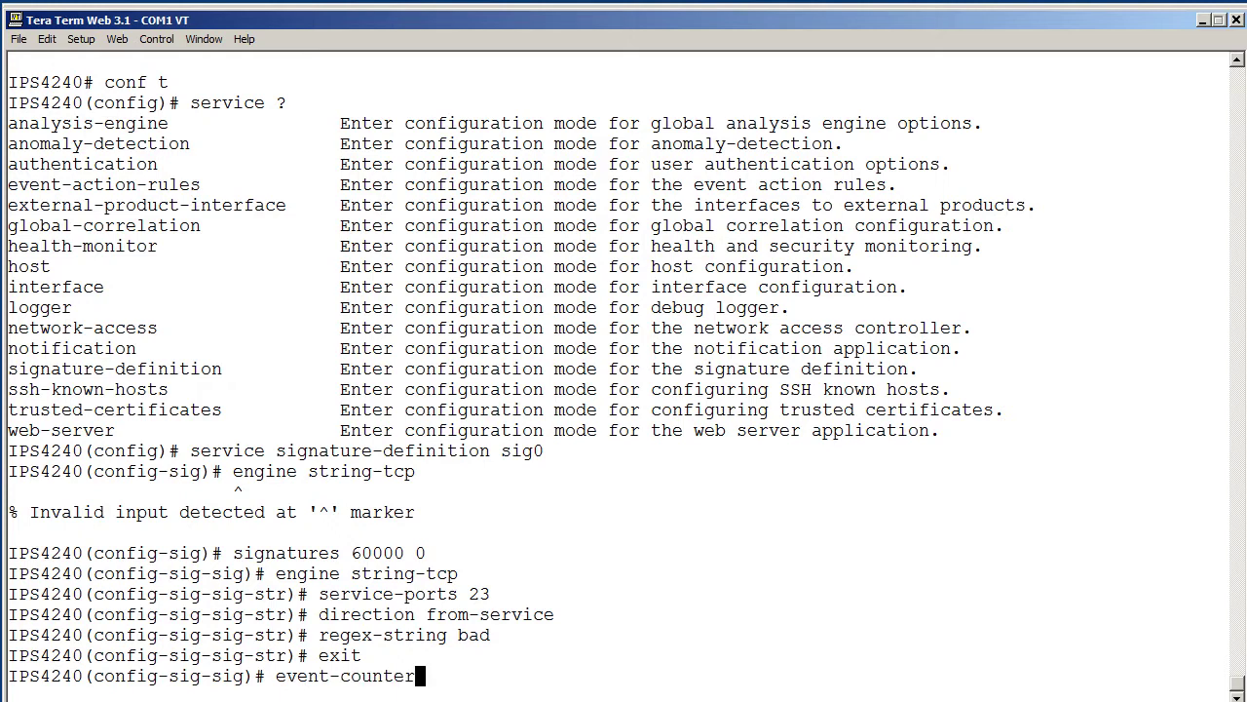
{"action": "key", "text": "Return"}
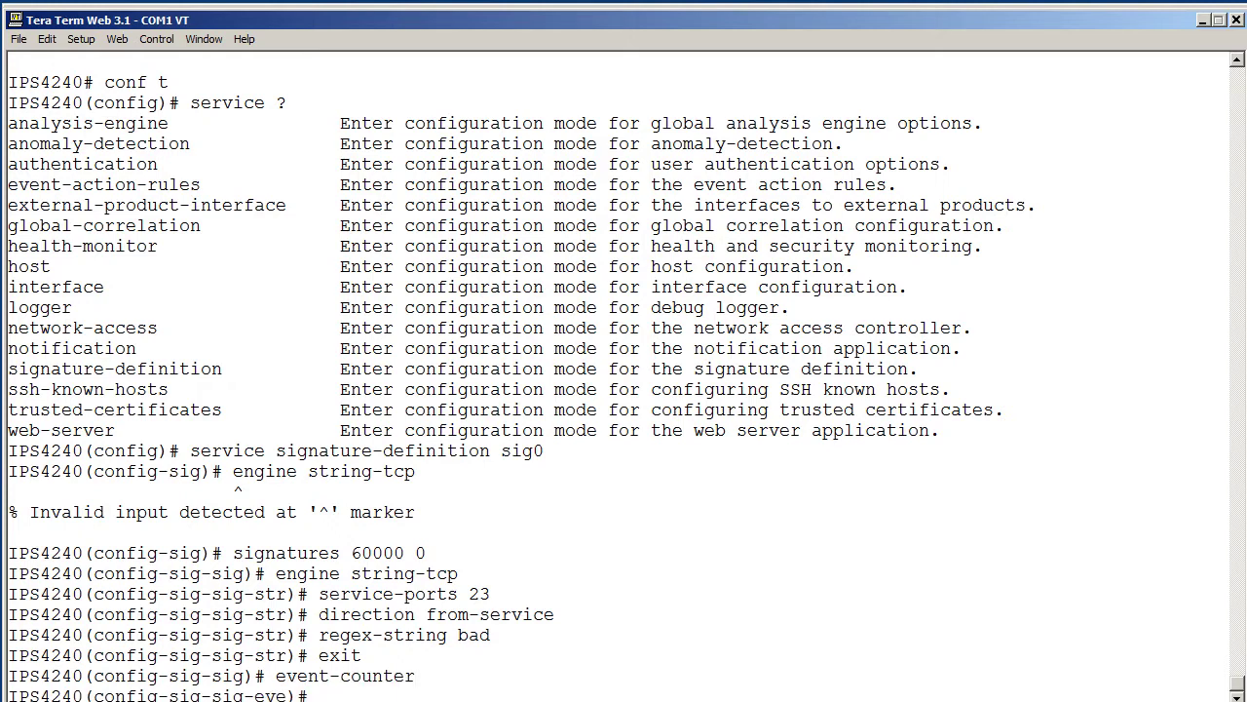
{"action": "type", "text": "event-count 3"}
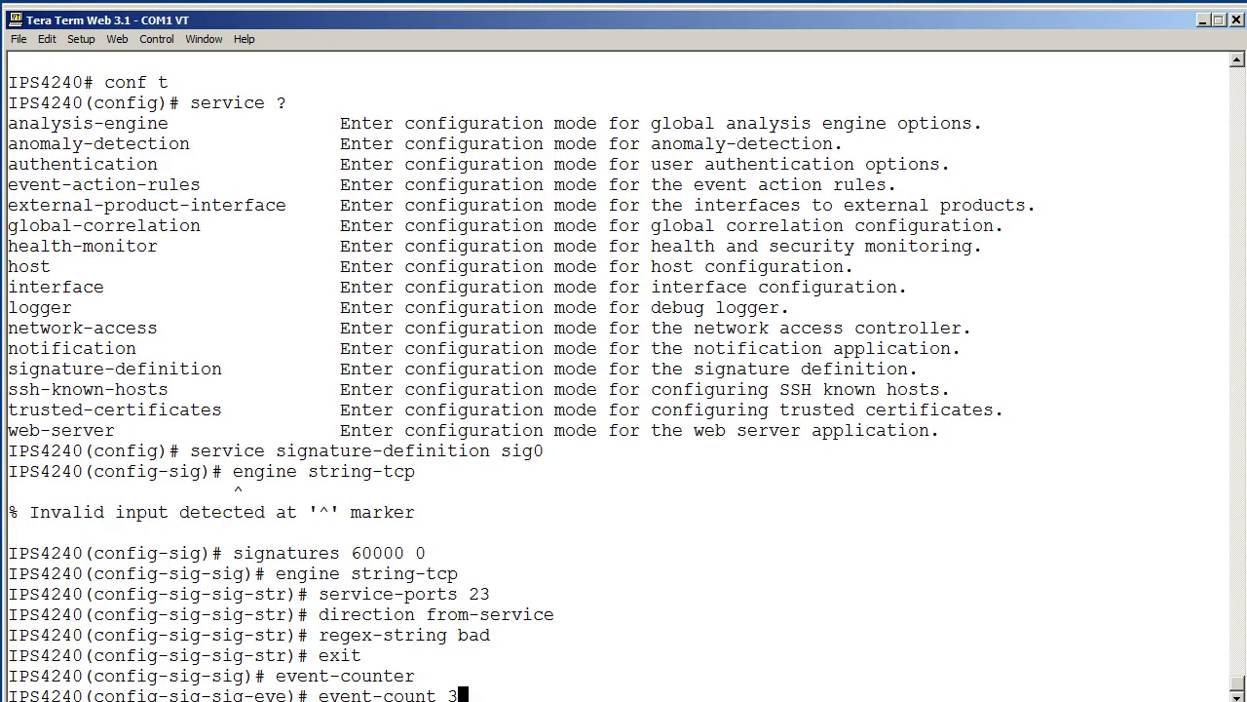
{"action": "key", "text": "Return"}
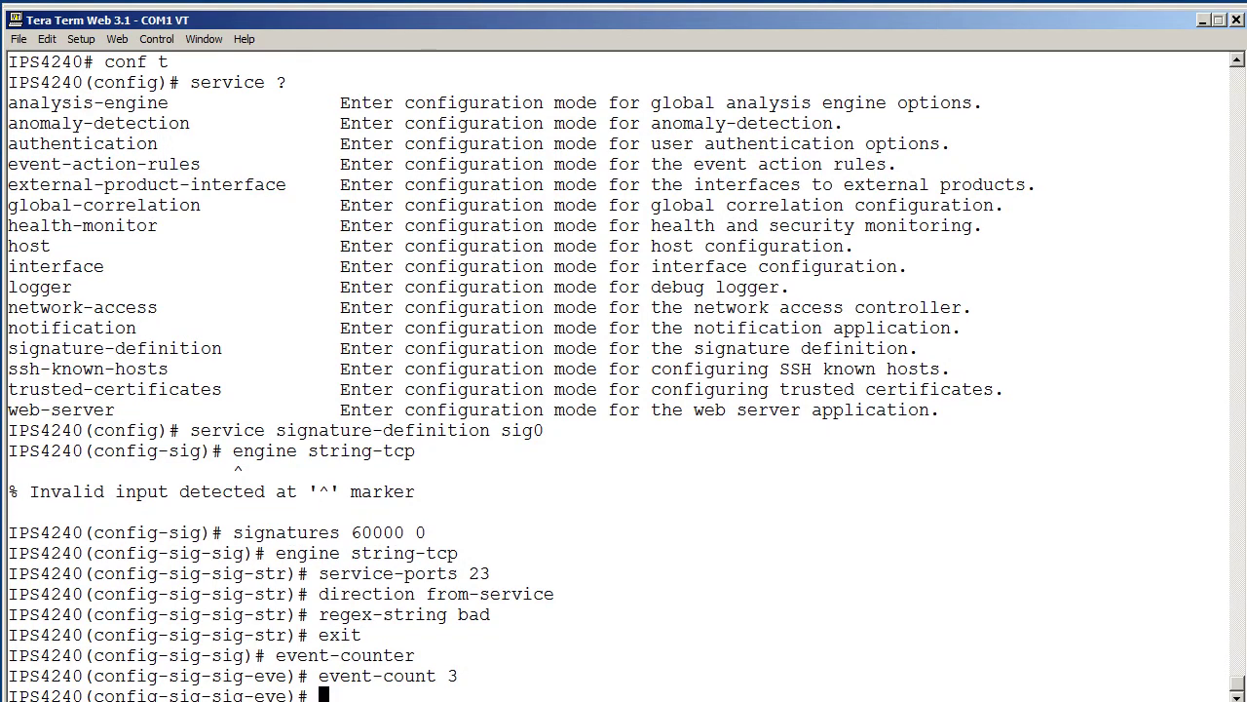
{"action": "type", "text": "exit"}
{"action": "key", "text": "Return"}
Set the alert-frequency summary-mode to fire-all
{"action": "type", "text": "alert"}
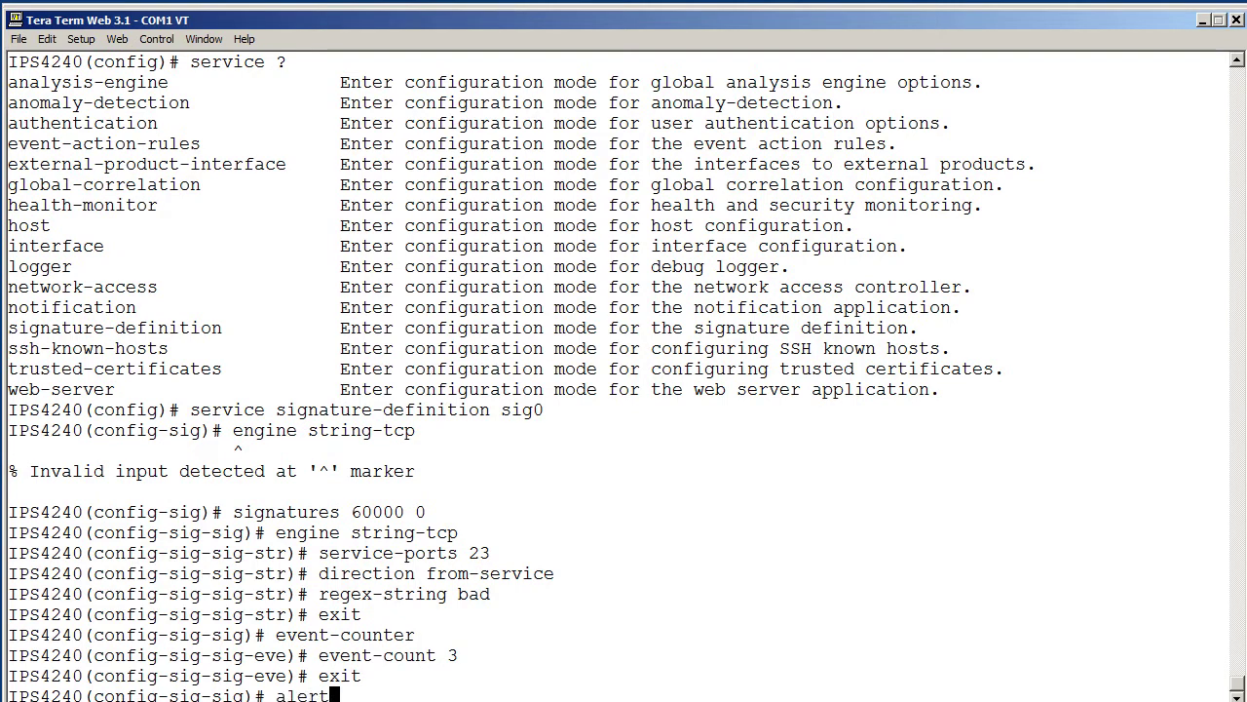
{"action": "type", "text": "-"}
{"action": "type", "text": "?"}
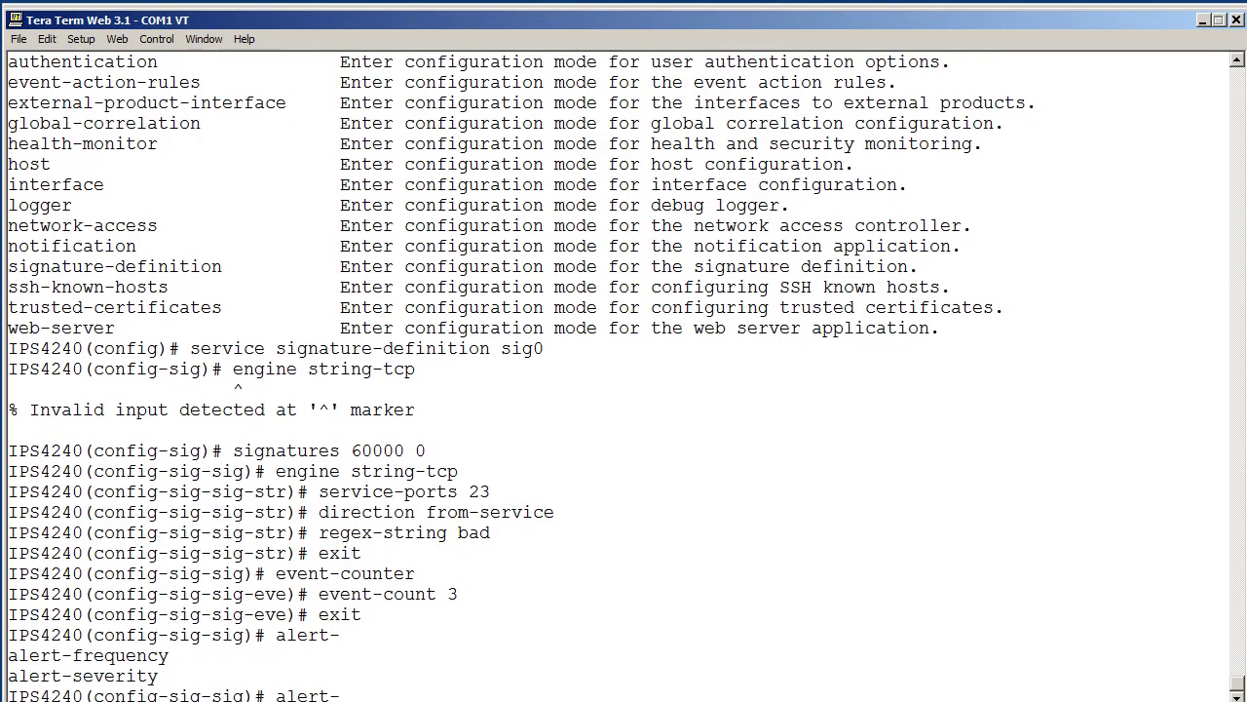
{"action": "type", "text": "freq"}
{"action": "key", "text": "Tab"}
{"action": "key", "text": "Return"}
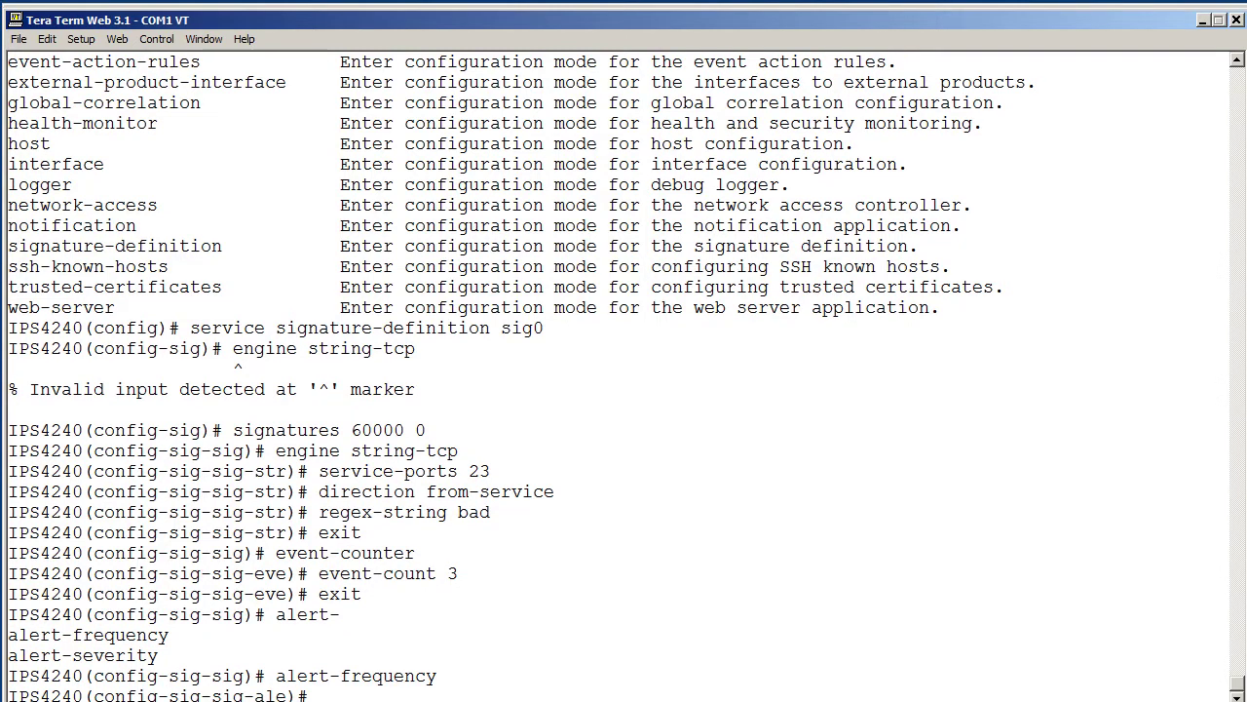
{"action": "type", "text": "summary-mode"}
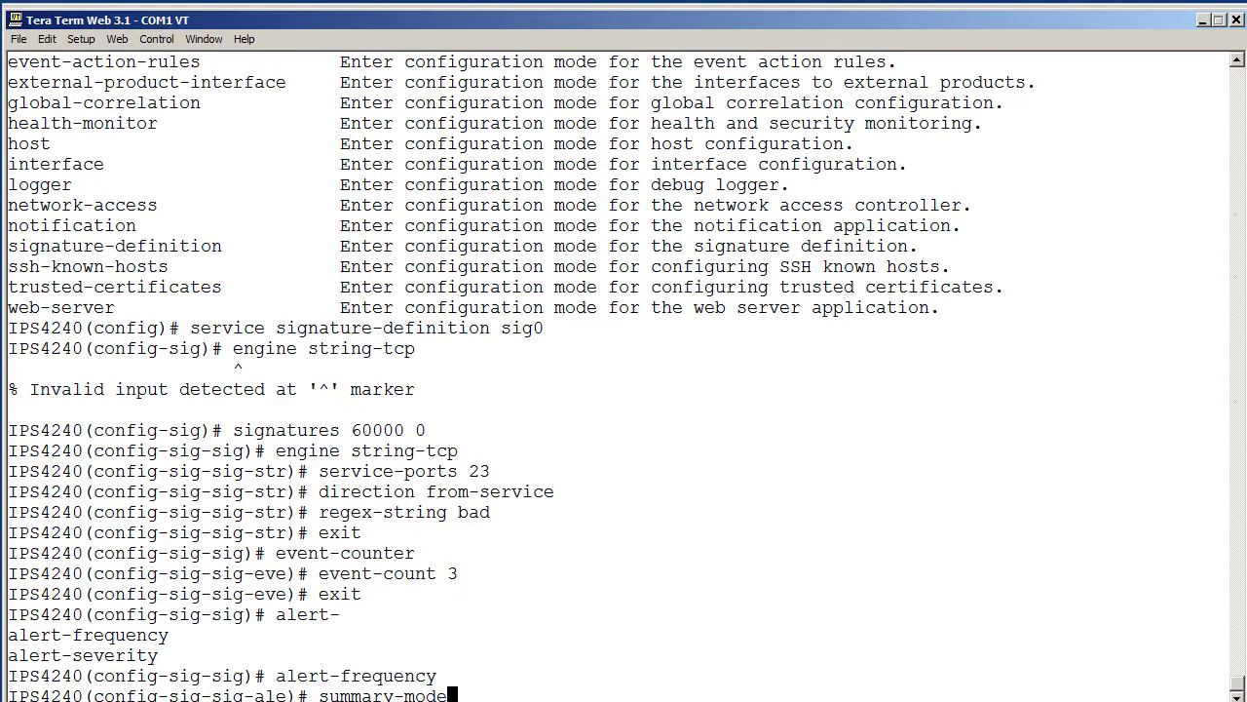
{"action": "type", "text": " fire-all"}
{"action": "key", "text": "Return"}
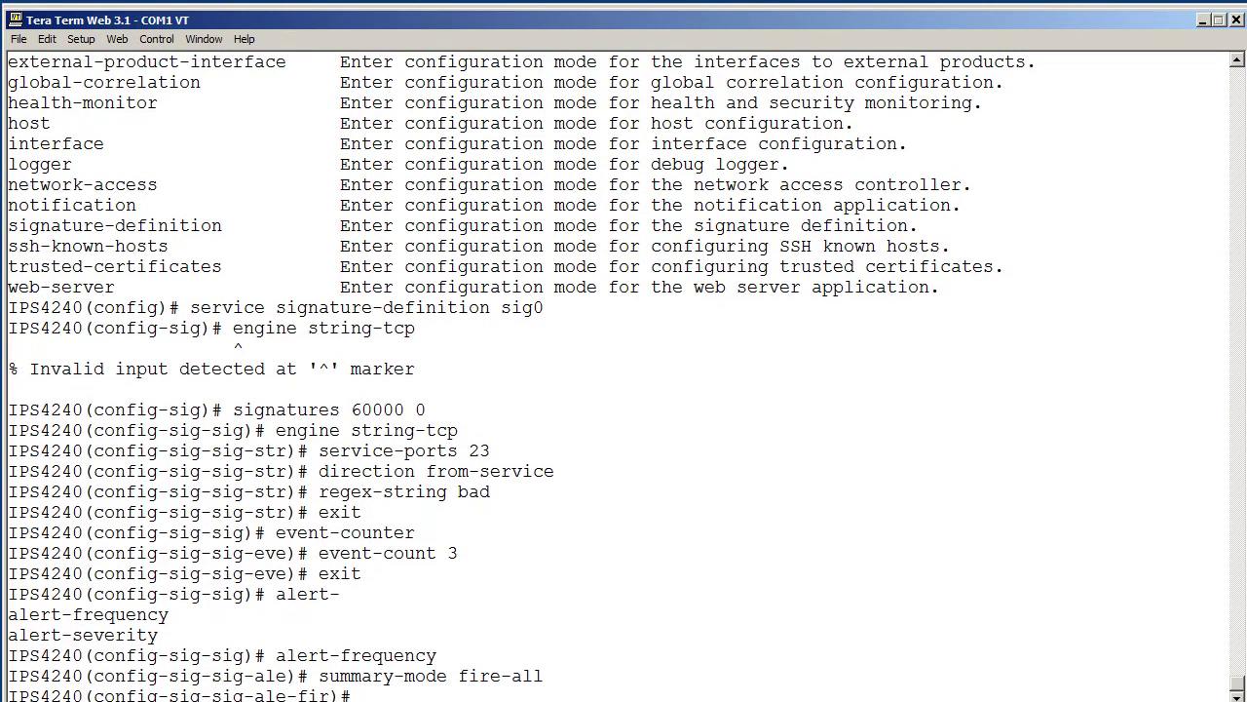
Exit back out of signature 60000 and the signature-definition configuration
{"action": "type", "text": "exit"}
{"action": "key", "text": "Return"}
{"action": "type", "text": "exit"}
{"action": "key", "text": "Return"}
{"action": "type", "text": "exit"}
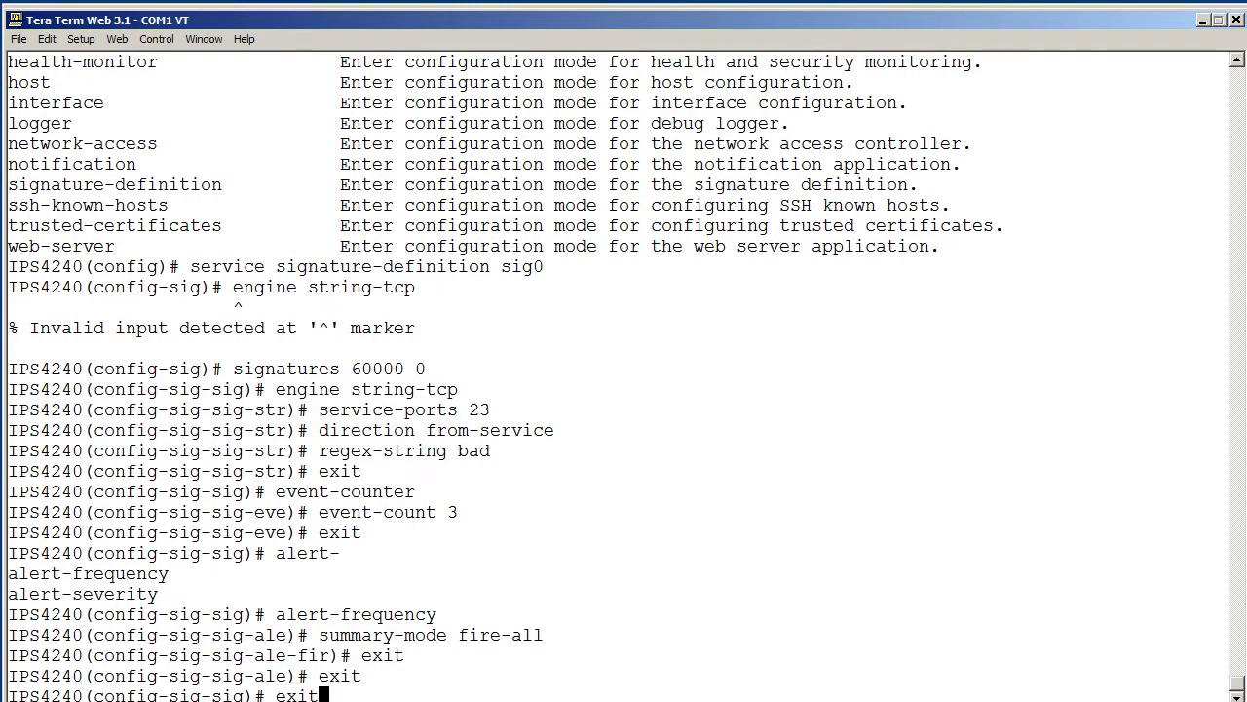
{"action": "key", "text": "Return"}
{"action": "type", "text": "exit"}
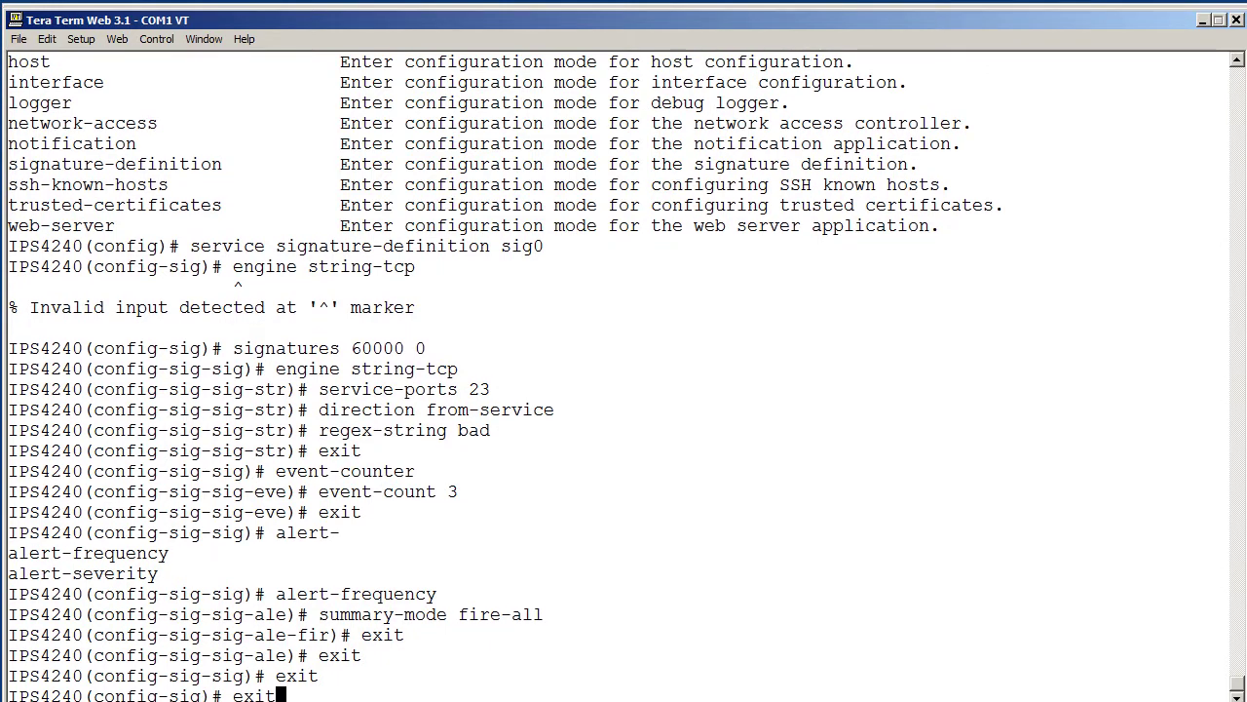
{"action": "key", "text": "Return"}
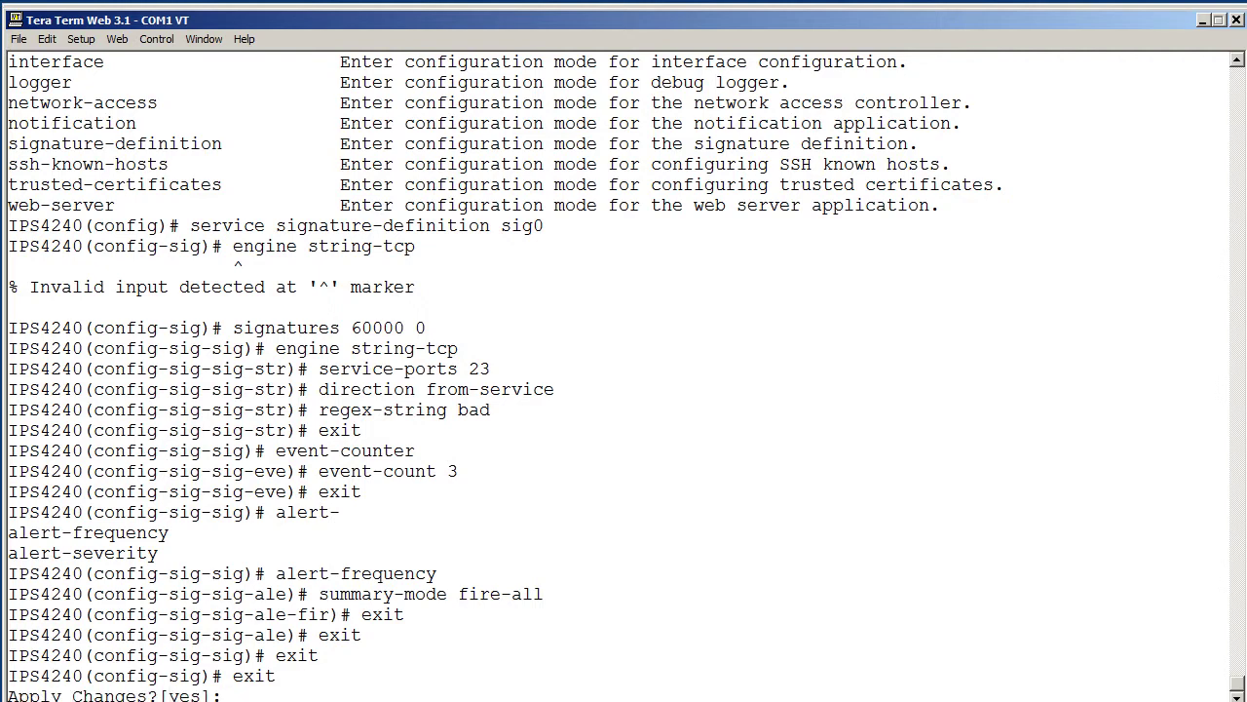
Answer yes to apply the signature changes to the sensor
{"action": "type", "text": "yes"}
{"action": "key", "text": "Return"}
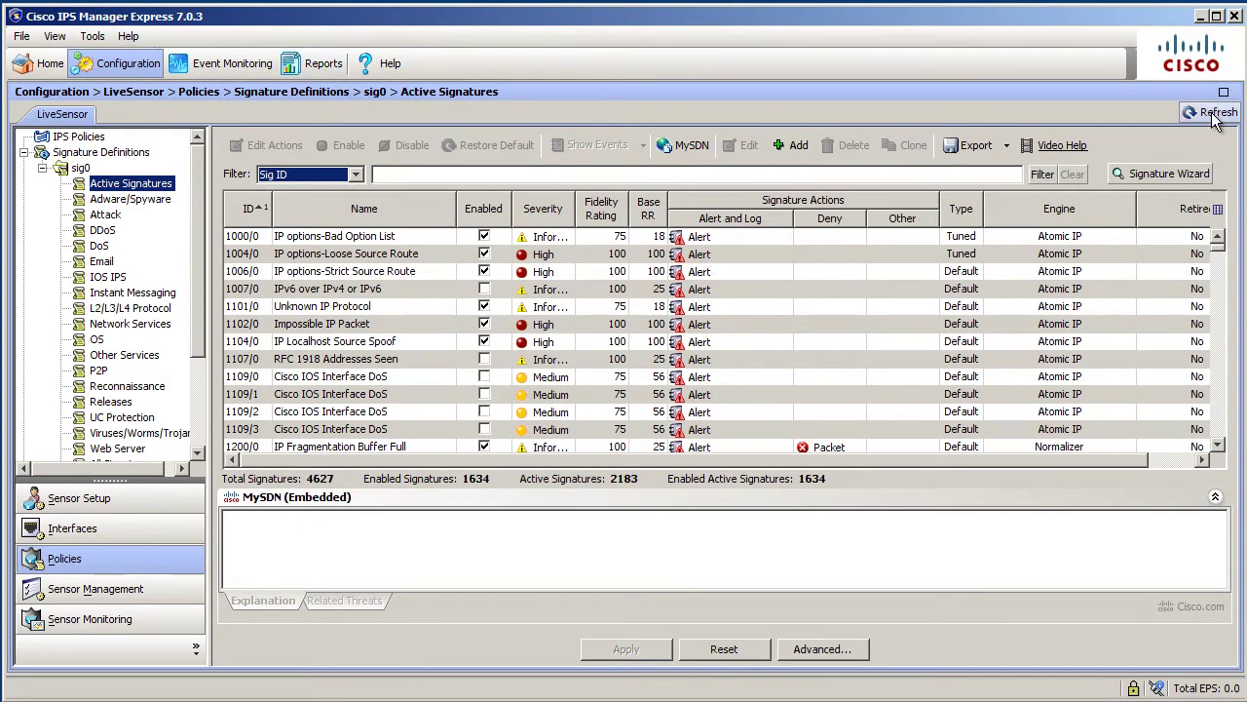
Filter the signature list by Type to Custom and select 60000/0 My Sig
{"action": "left_click", "coordinate": [357, 176]}
{"action": "left_click", "coordinate": [318, 310]}
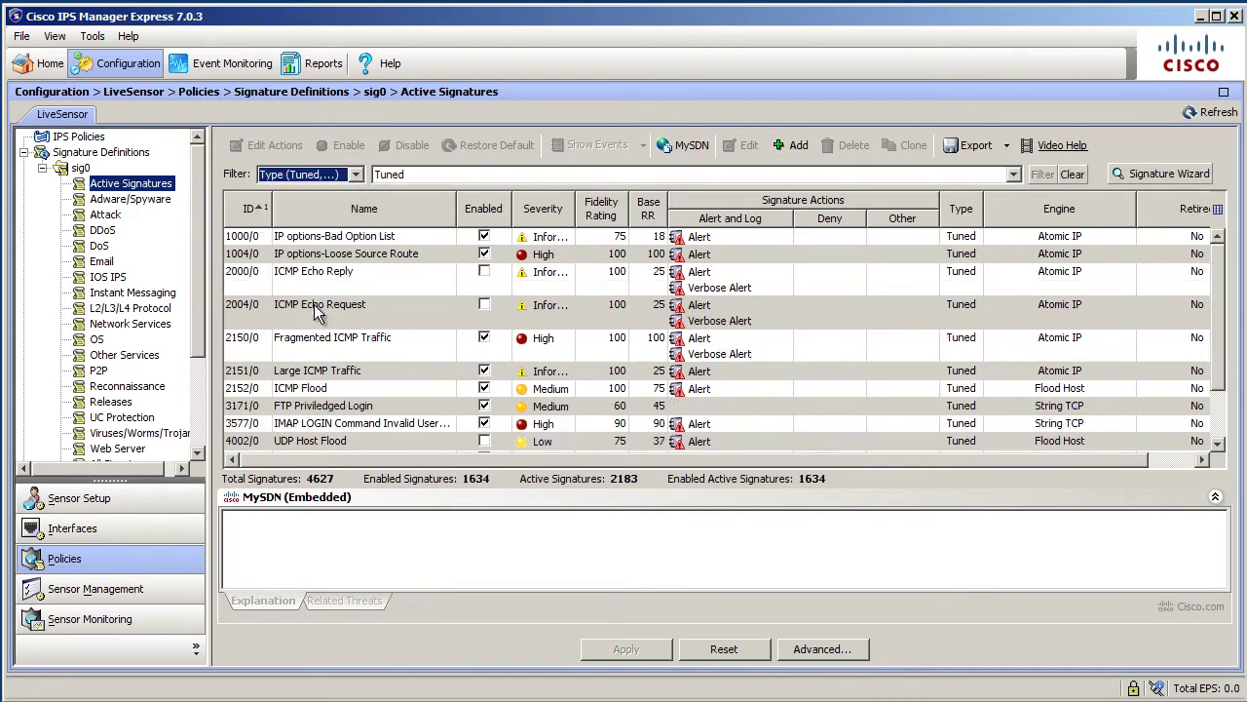
{"action": "left_click", "coordinate": [1014, 174]}
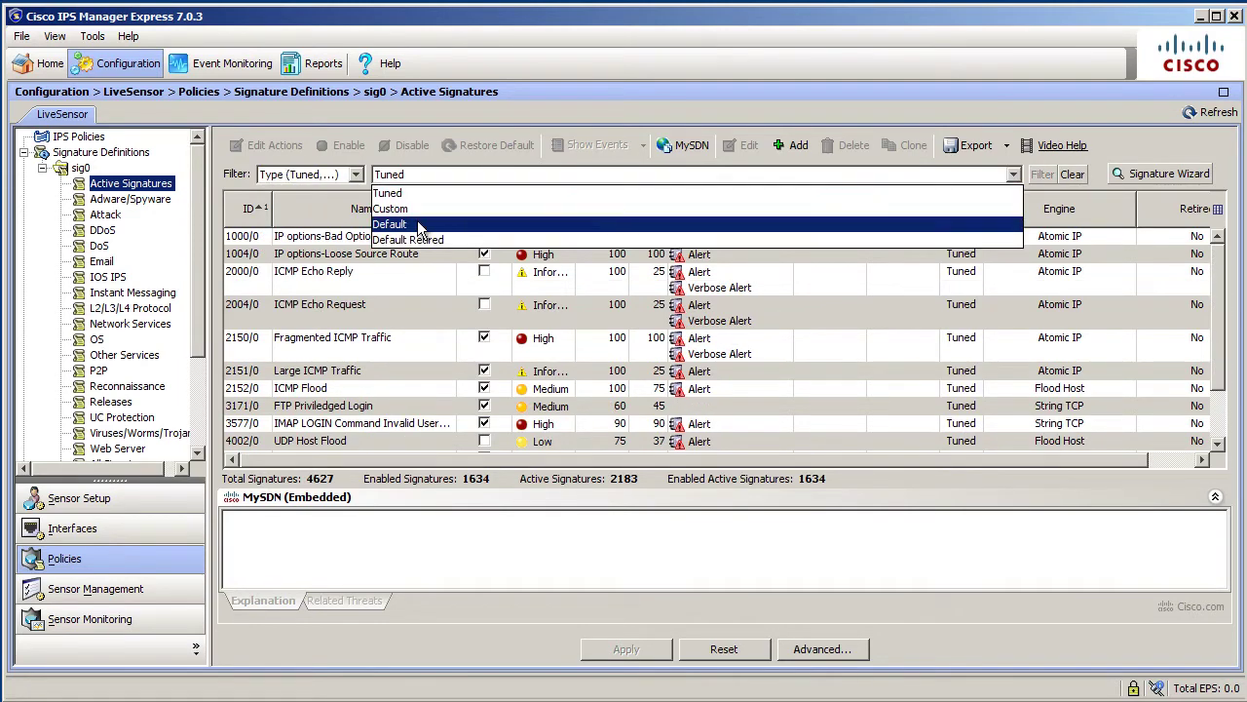
{"action": "left_click", "coordinate": [421, 215]}
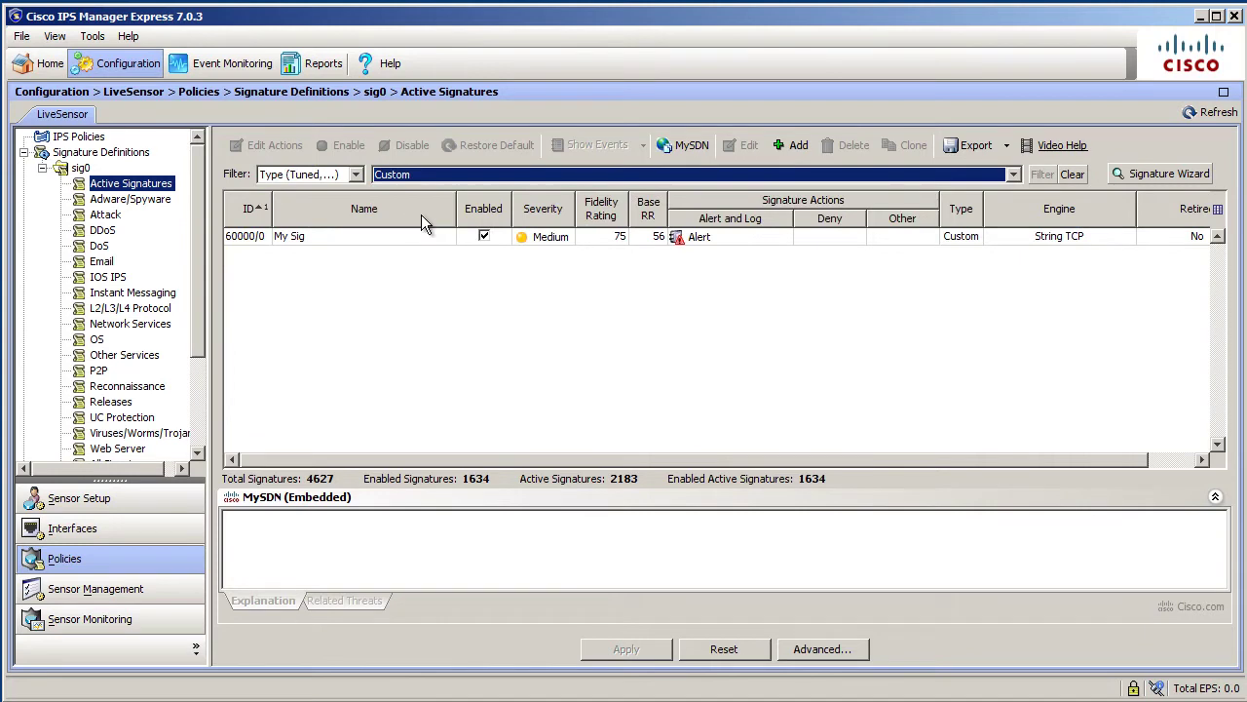
{"action": "left_click", "coordinate": [328, 237]}
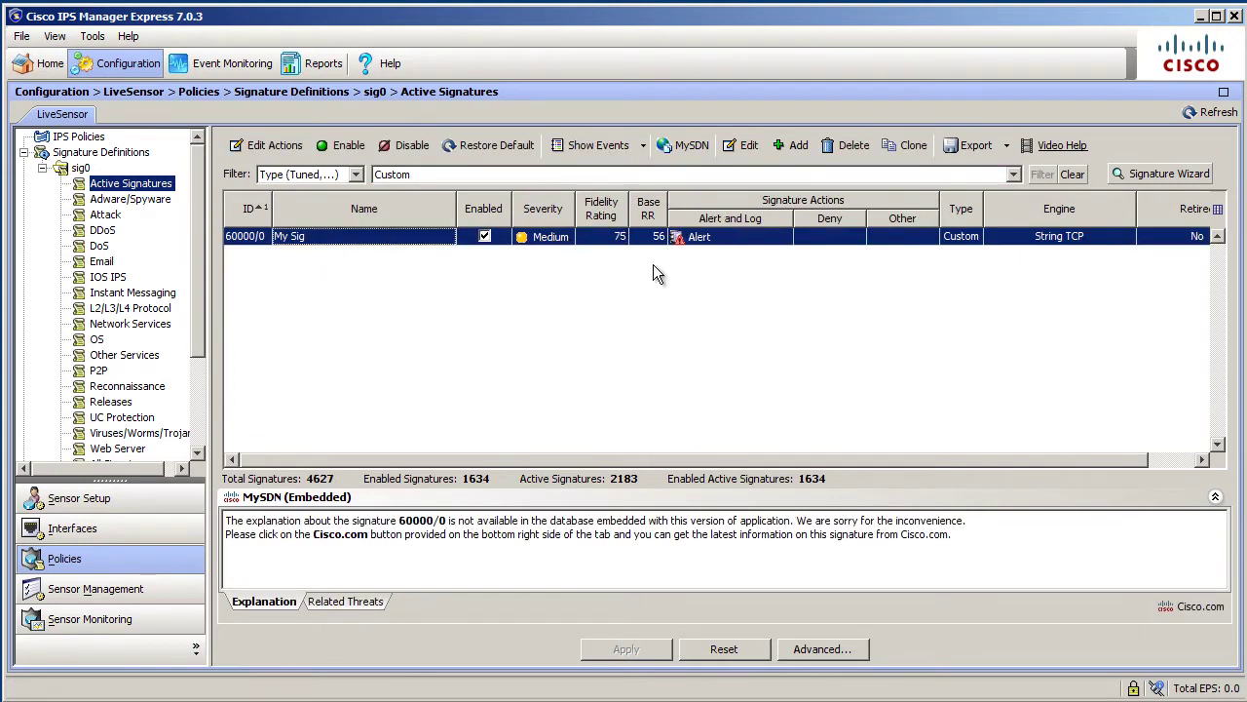
Edit signature 60000/0 and change its name from My Sig to 'Bad Telnet'
{"action": "right_click", "coordinate": [312, 236]}
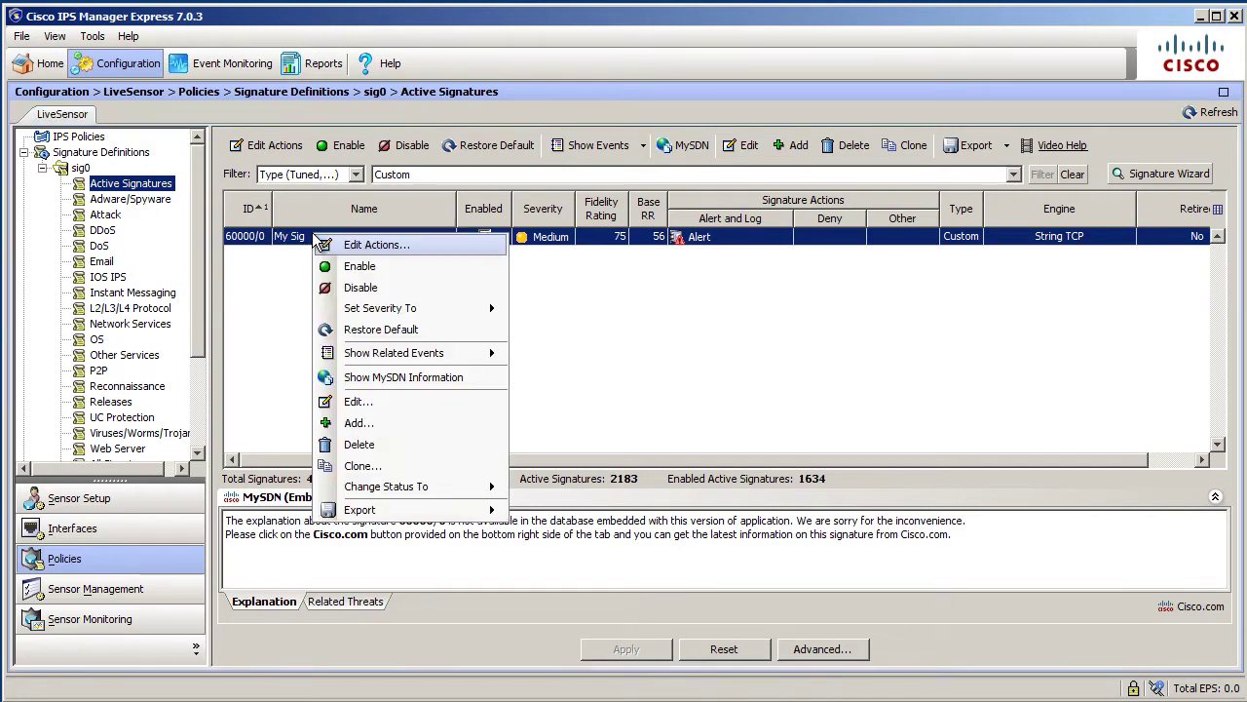
{"action": "left_click", "coordinate": [358, 404]}
{"action": "left_click", "coordinate": [660, 236]}
{"action": "type", "text": "Bad"}
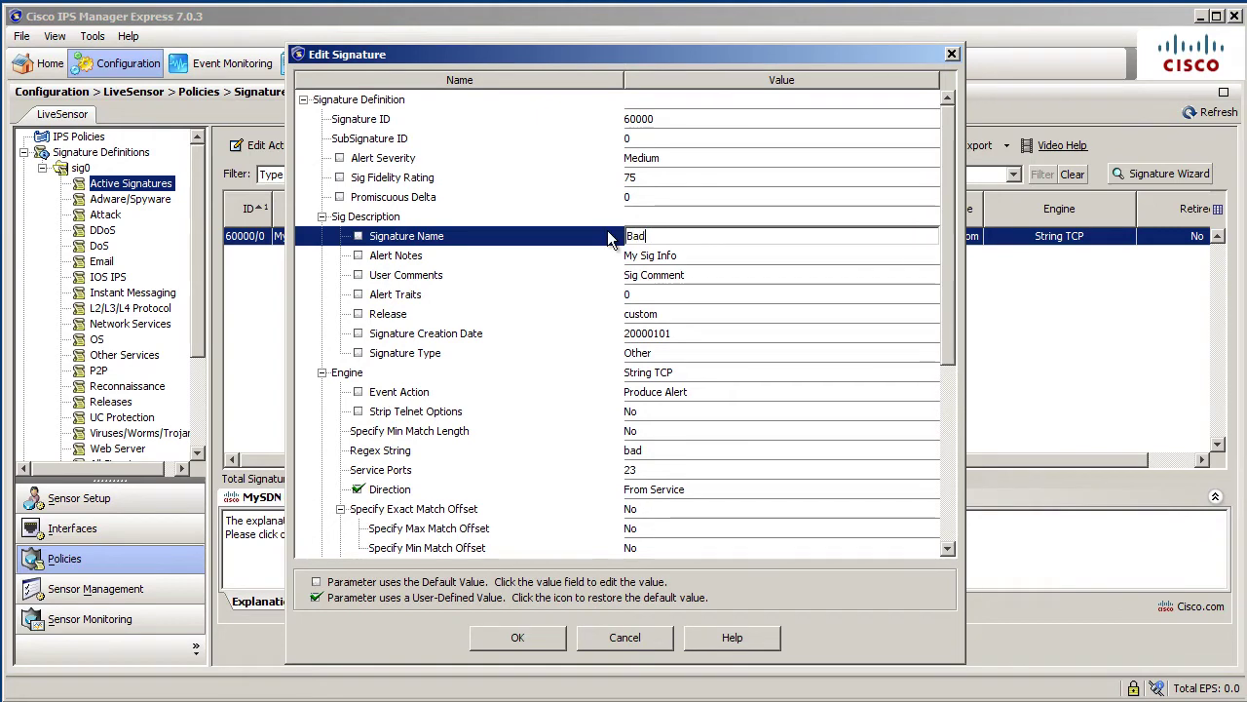
{"action": "type", "text": " Telnet"}
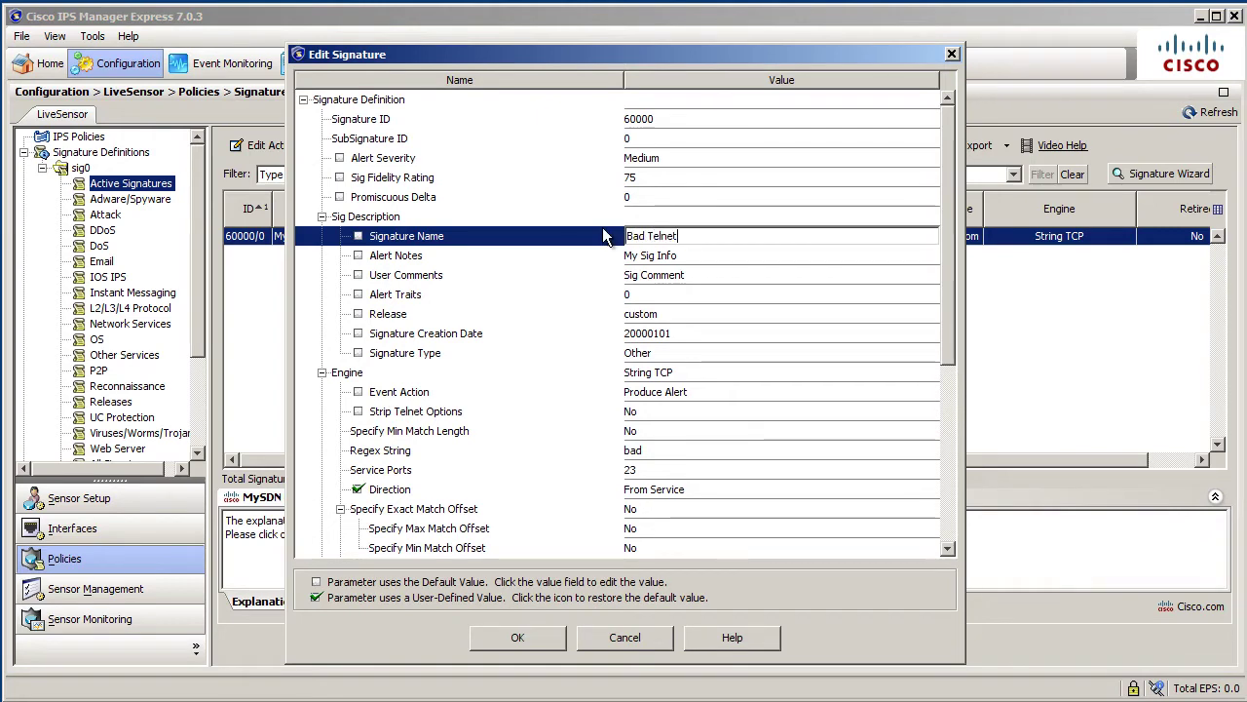
{"action": "left_click", "coordinate": [519, 635]}
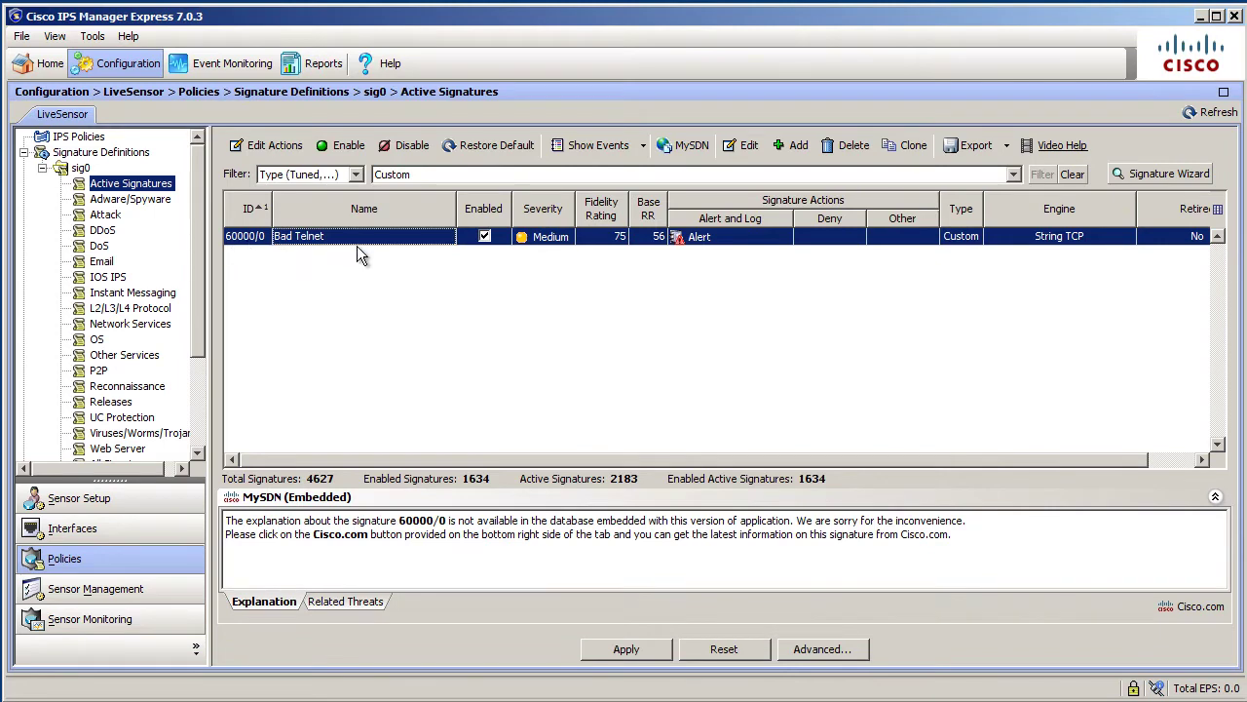
Filter by Sig ID and clone 50011/0 WORM_MYTOB into new signature 60001/0
{"action": "left_click", "coordinate": [357, 175]}
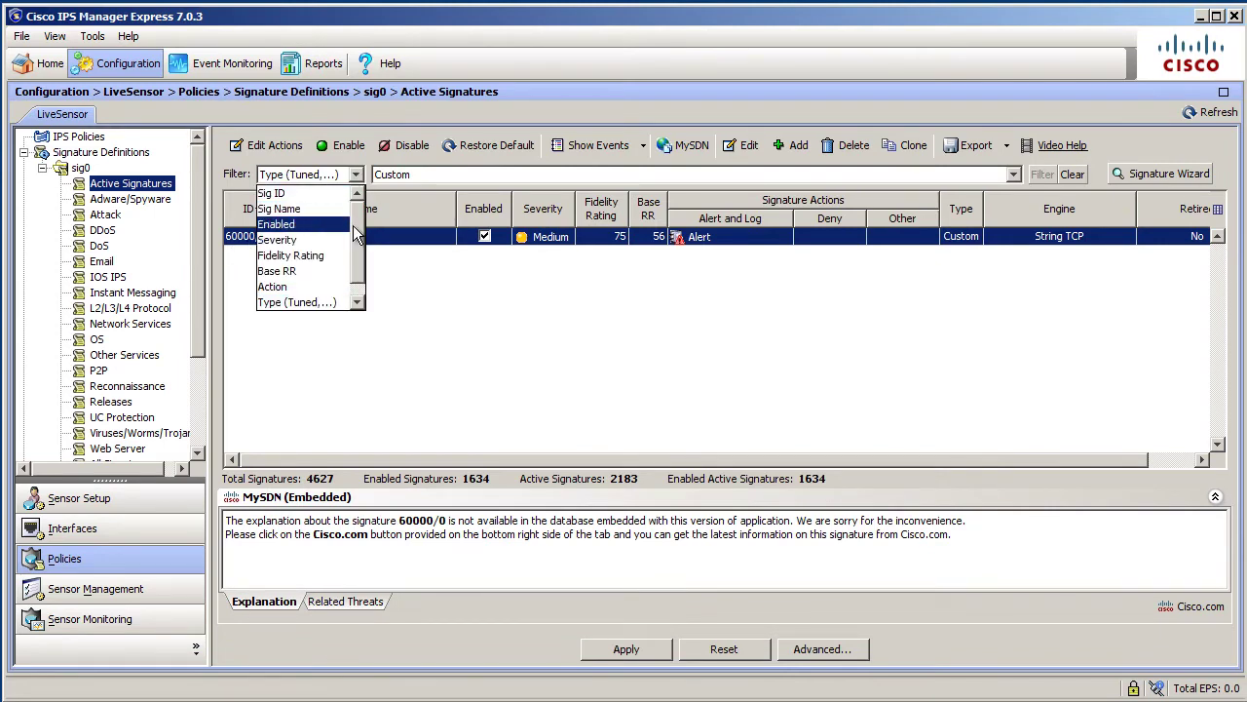
{"action": "left_click", "coordinate": [298, 194]}
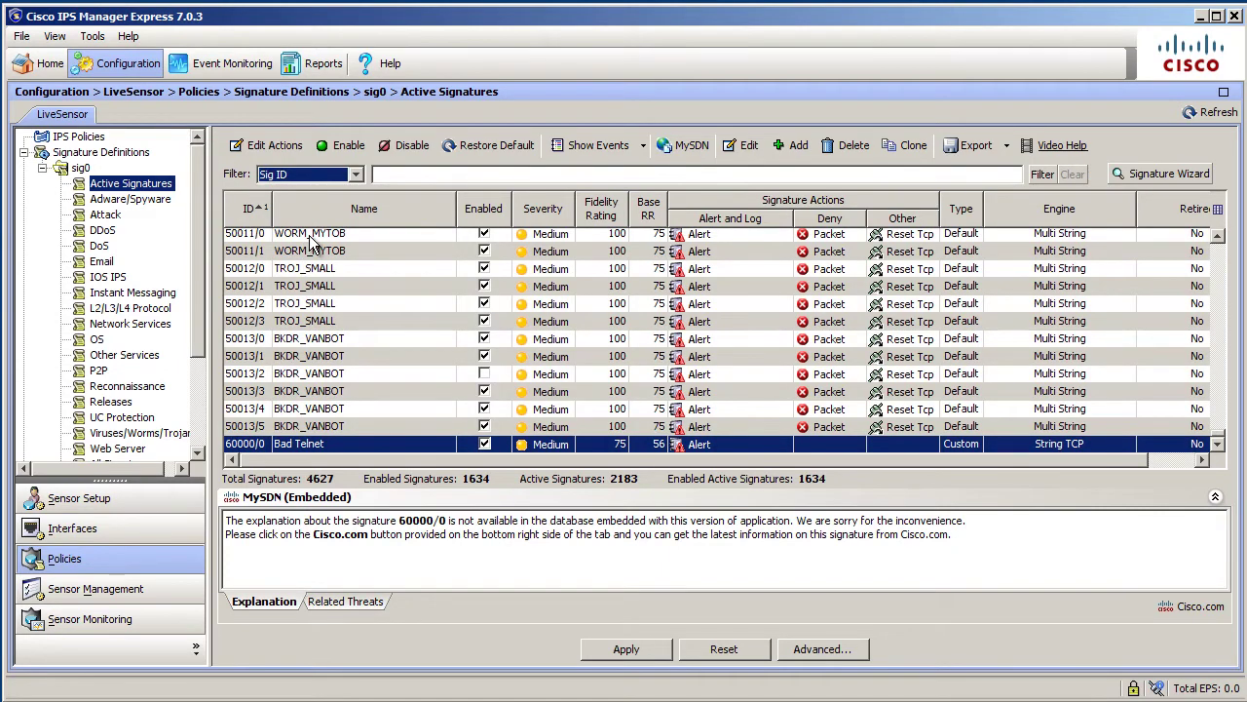
{"action": "left_click", "coordinate": [312, 235]}
{"action": "left_click", "coordinate": [906, 146]}
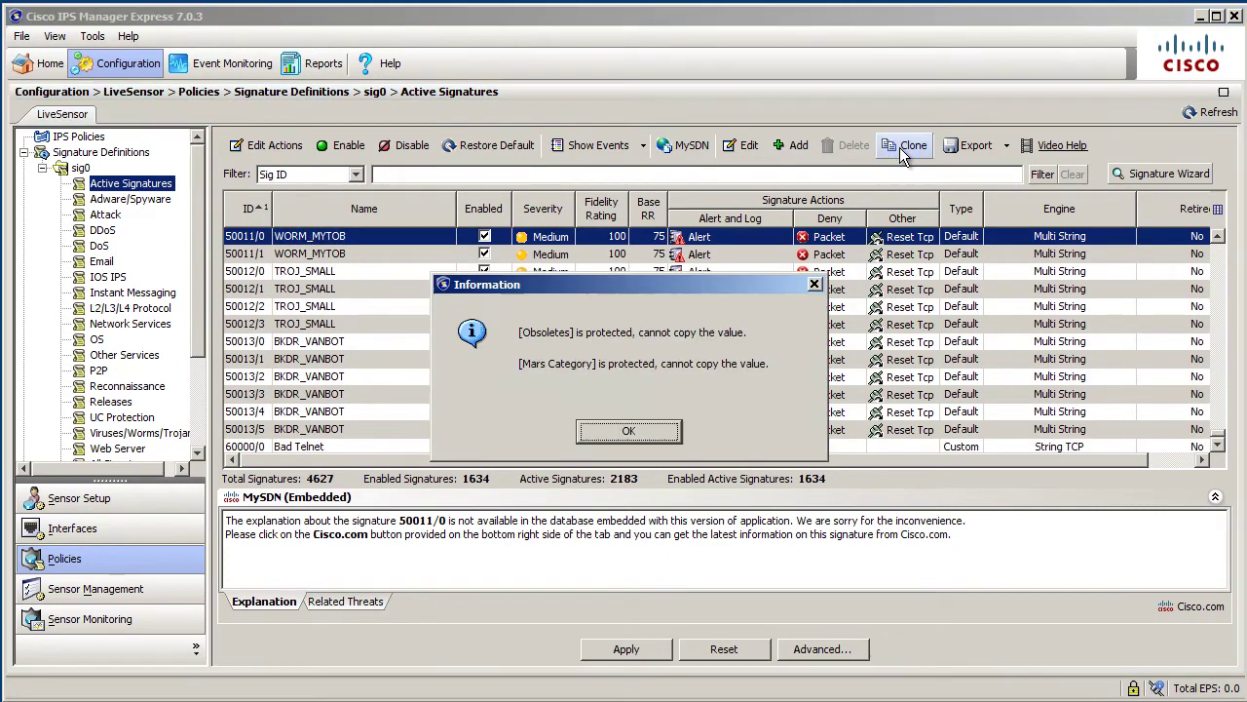
{"action": "key", "text": "Return"}
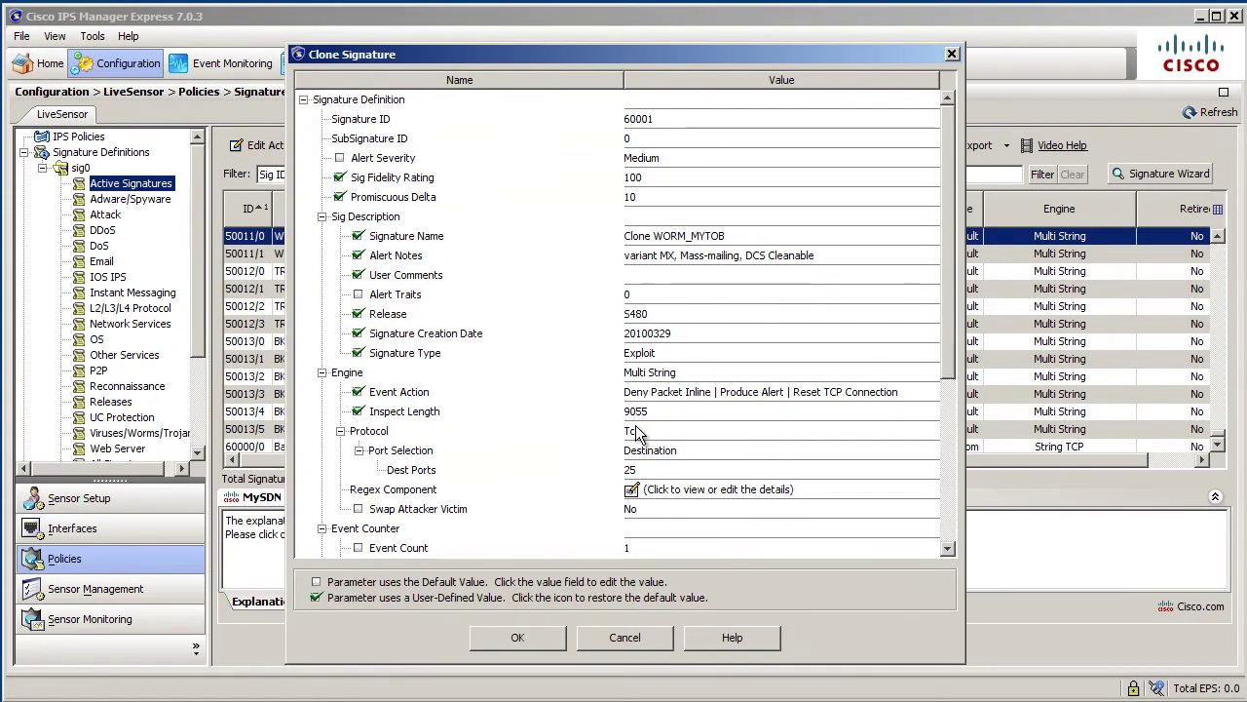
{"action": "left_click", "coordinate": [519, 638]}
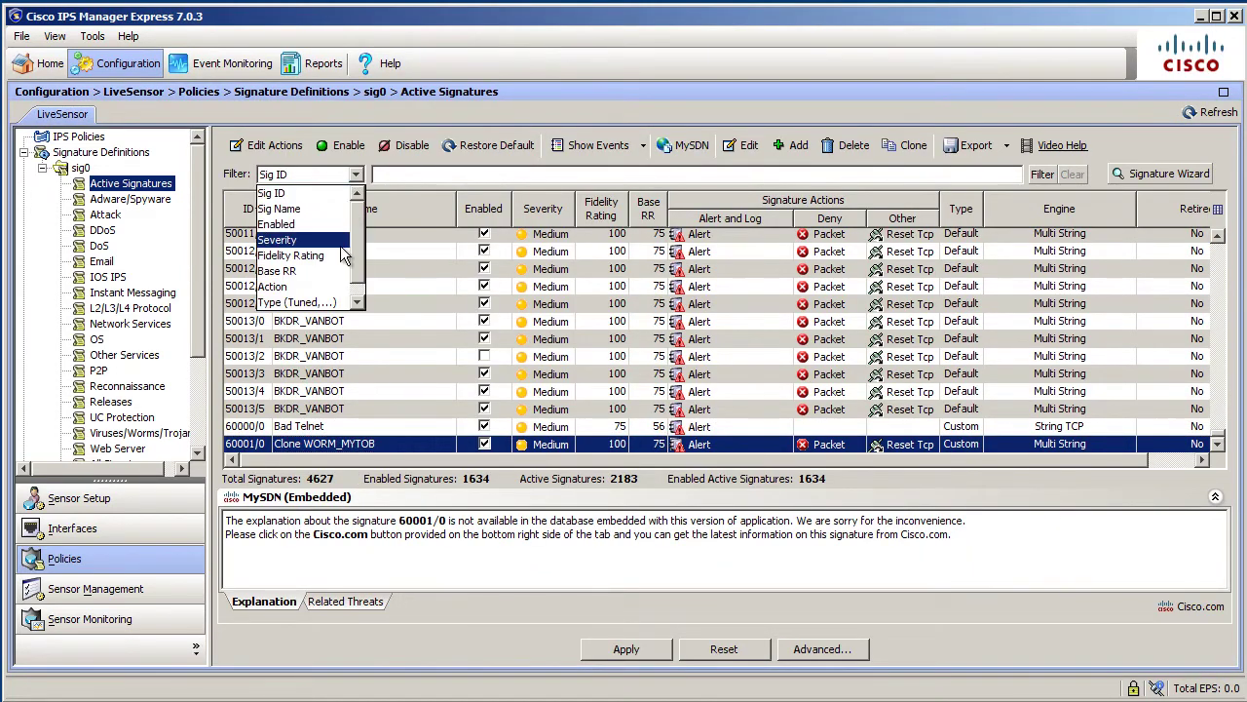
{"action": "left_click", "coordinate": [334, 303]}
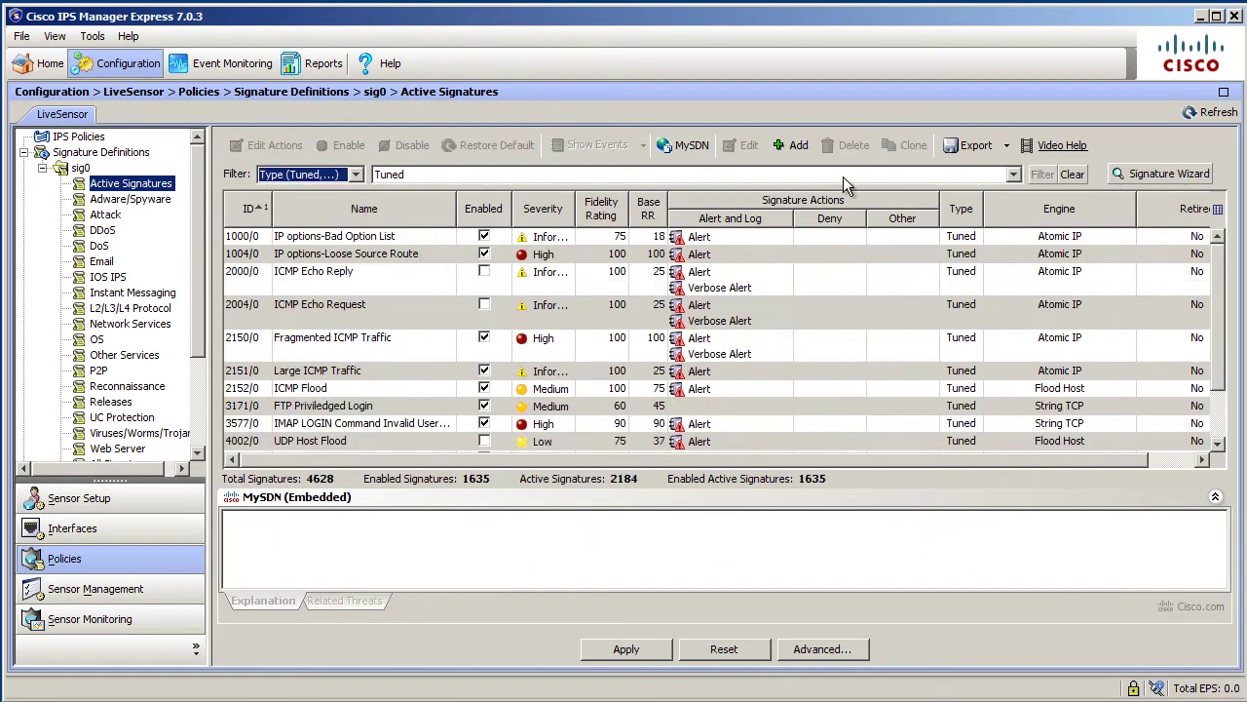
Show only Custom signatures and select Bad Telnet 60000/0 and Clone WORM_MYTOB 60001/0
{"action": "left_click", "coordinate": [1012, 174]}
{"action": "left_click", "coordinate": [419, 207]}
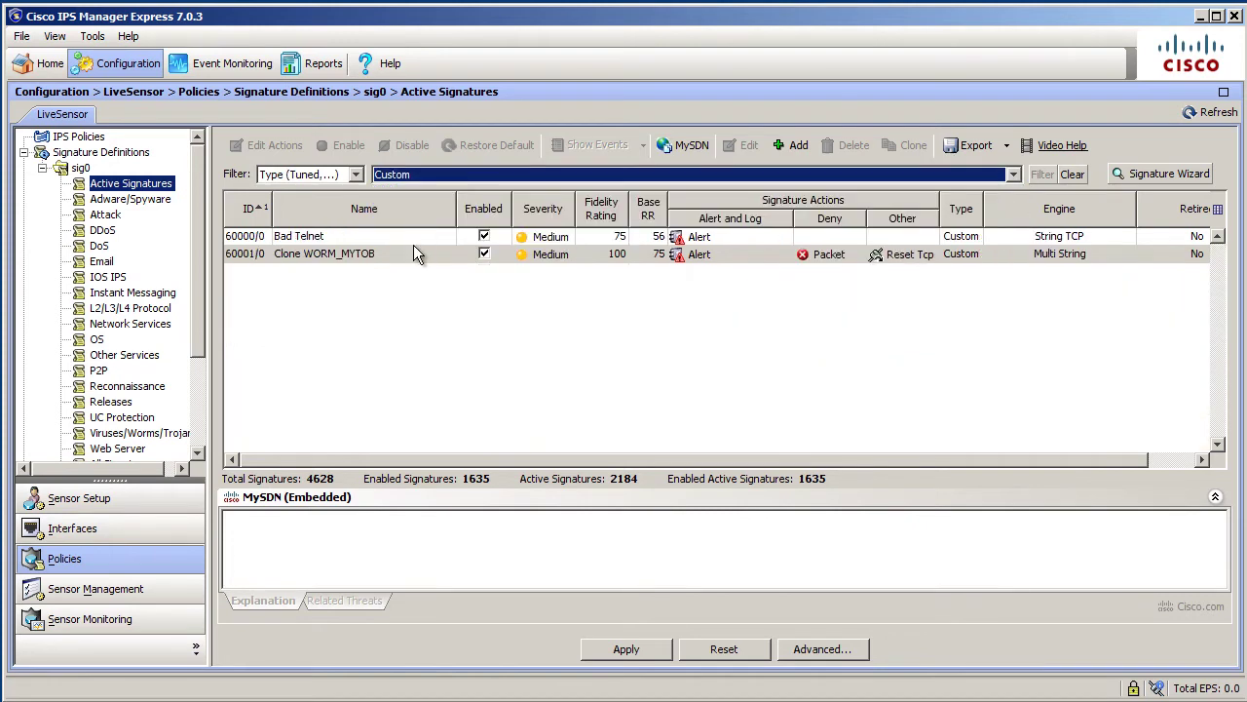
{"action": "left_click", "coordinate": [317, 239]}
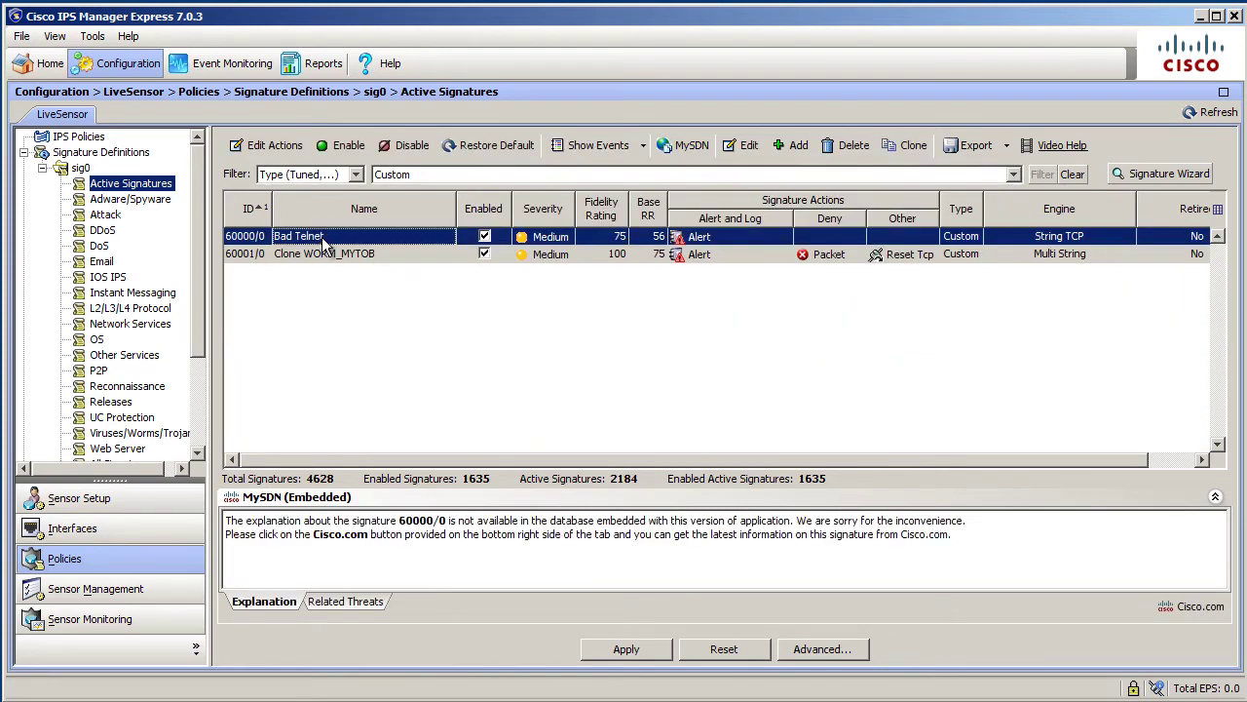
{"action": "left_click", "coordinate": [323, 253]}
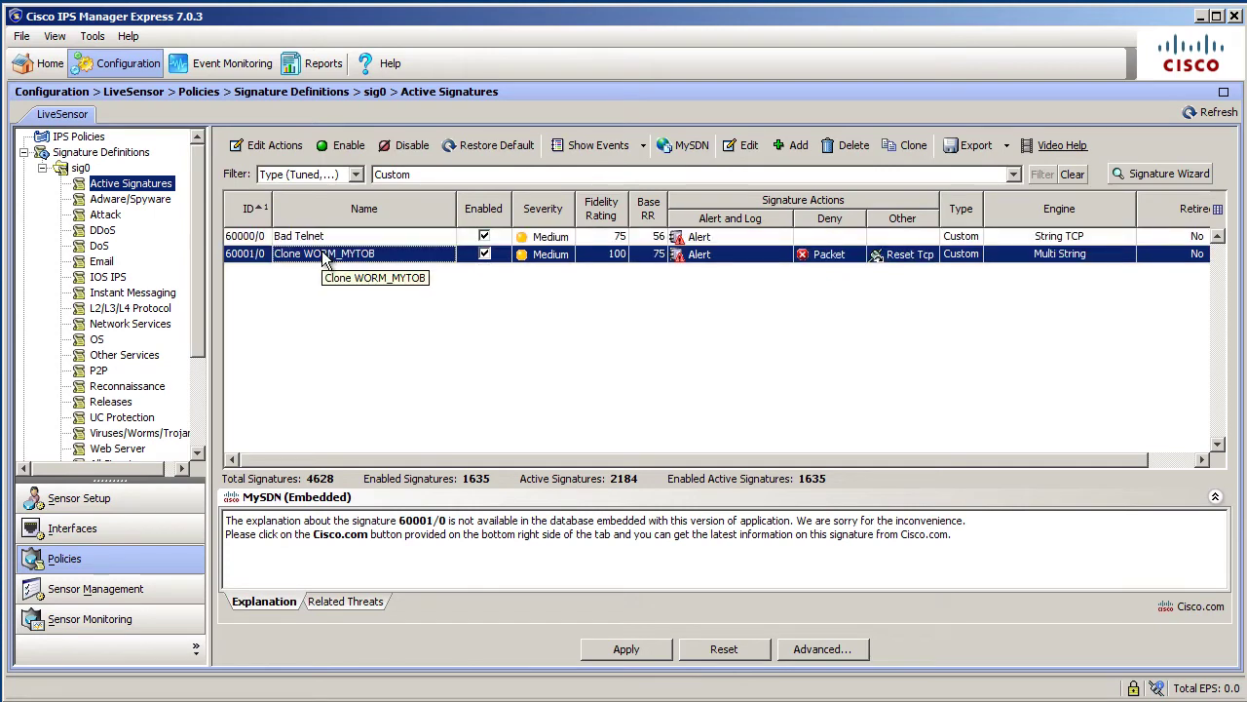
{"action": "left_click", "coordinate": [428, 239]}
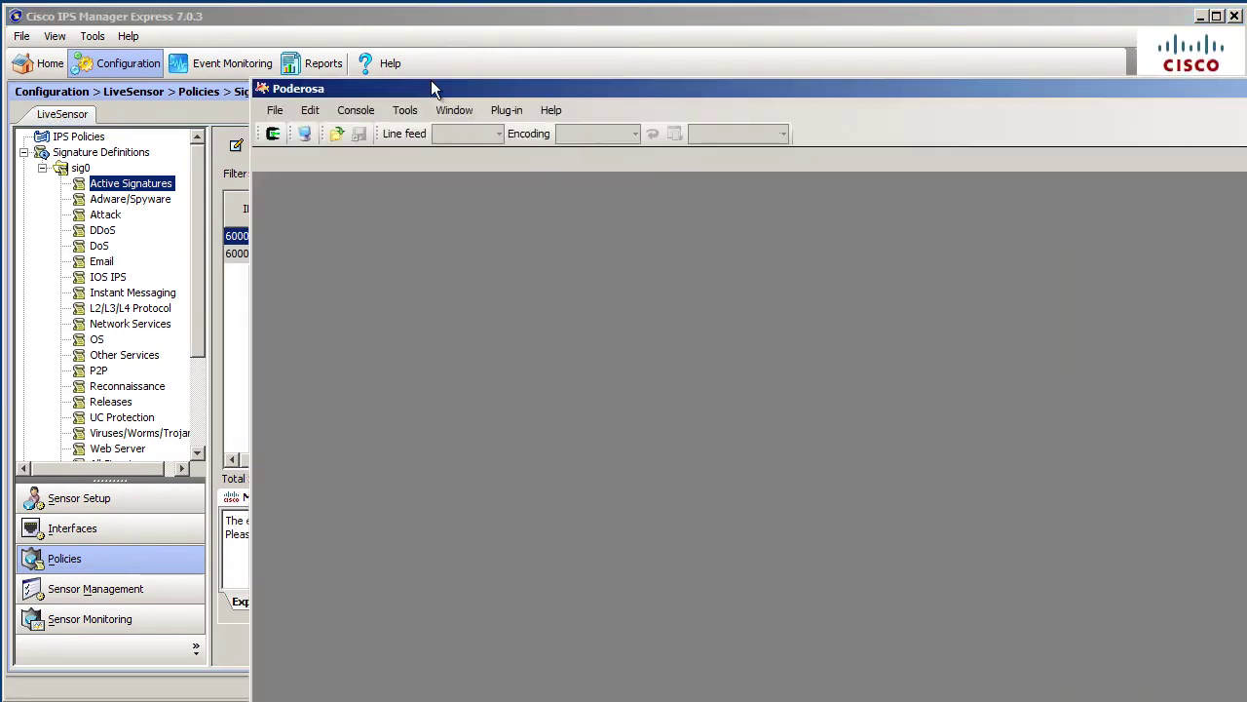
Launch Poderosa and open a Telnet connection to 192.168.2.20 on port 23
{"action": "double_click", "coordinate": [431, 84]}
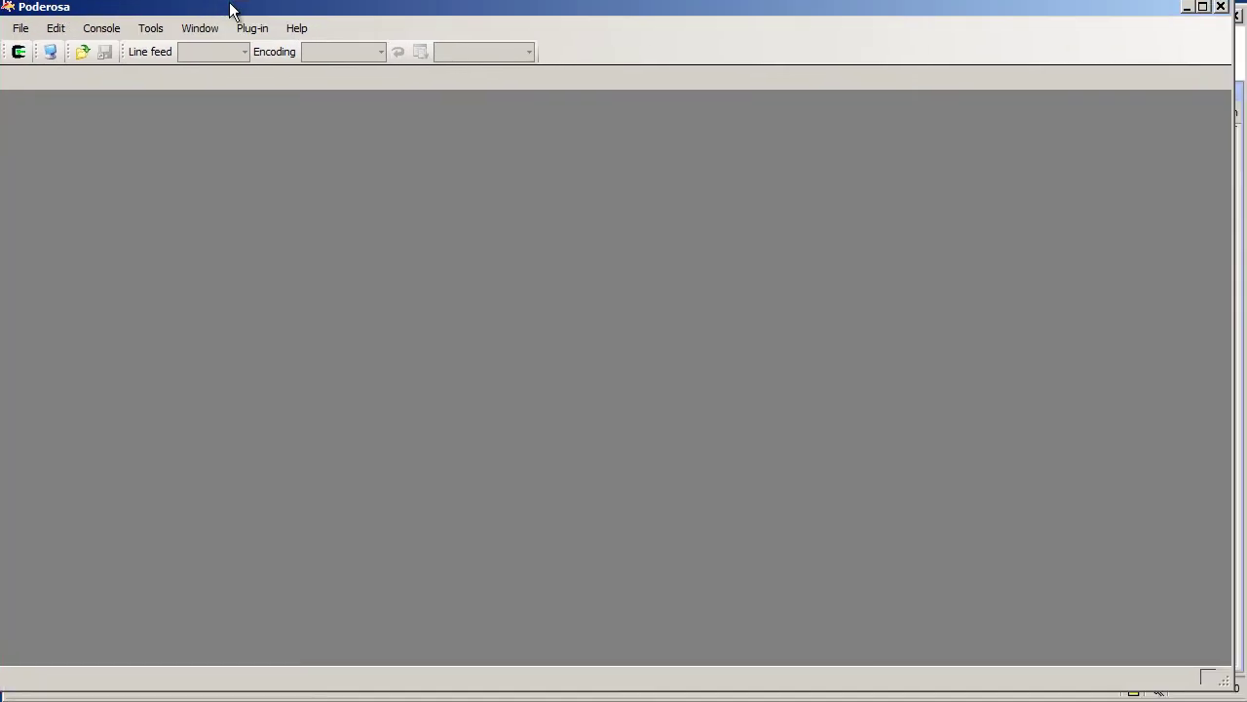
{"action": "left_click", "coordinate": [26, 37]}
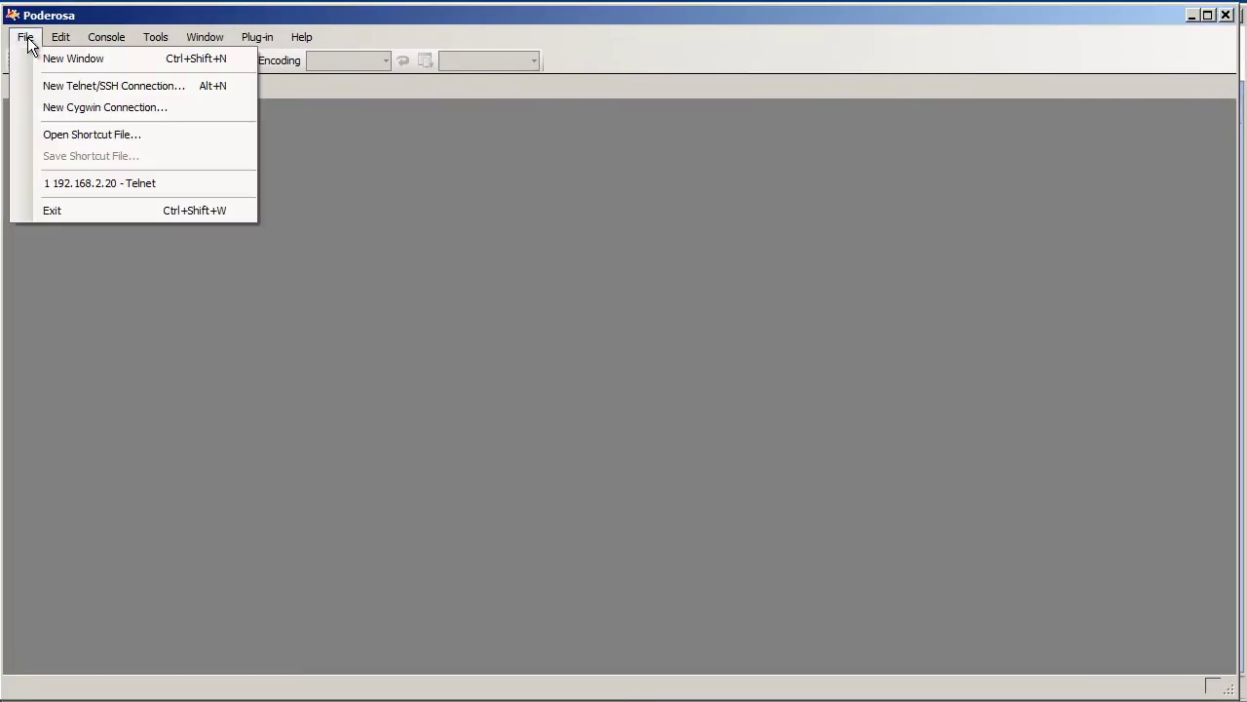
{"action": "left_click", "coordinate": [79, 86]}
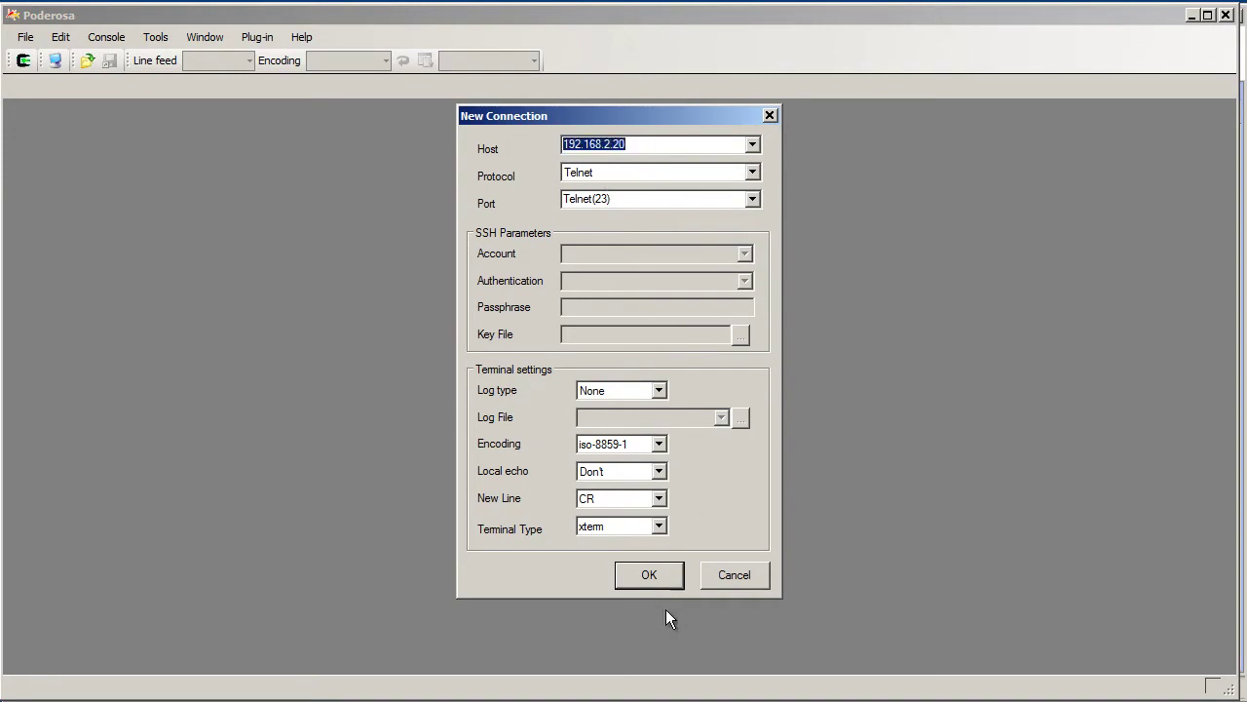
{"action": "left_click", "coordinate": [646, 577]}
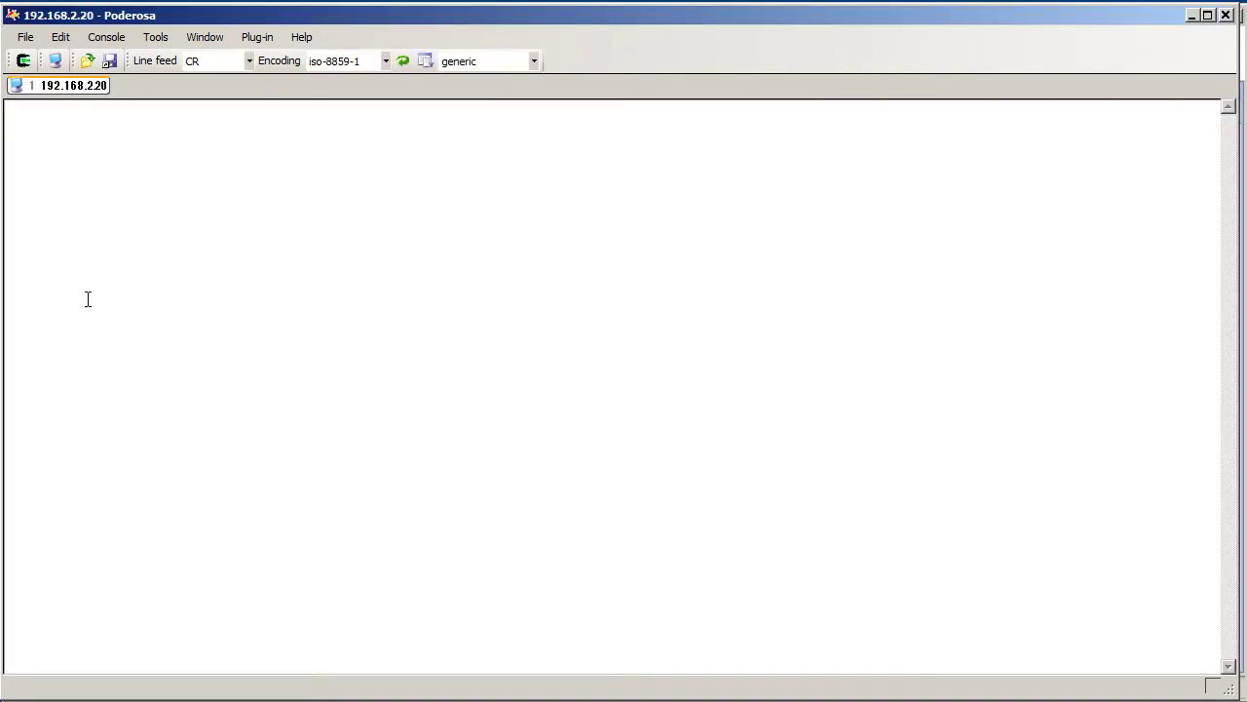
Enter the administrator user name at the Telnet login prompt
{"action": "type", "text": "administr"}
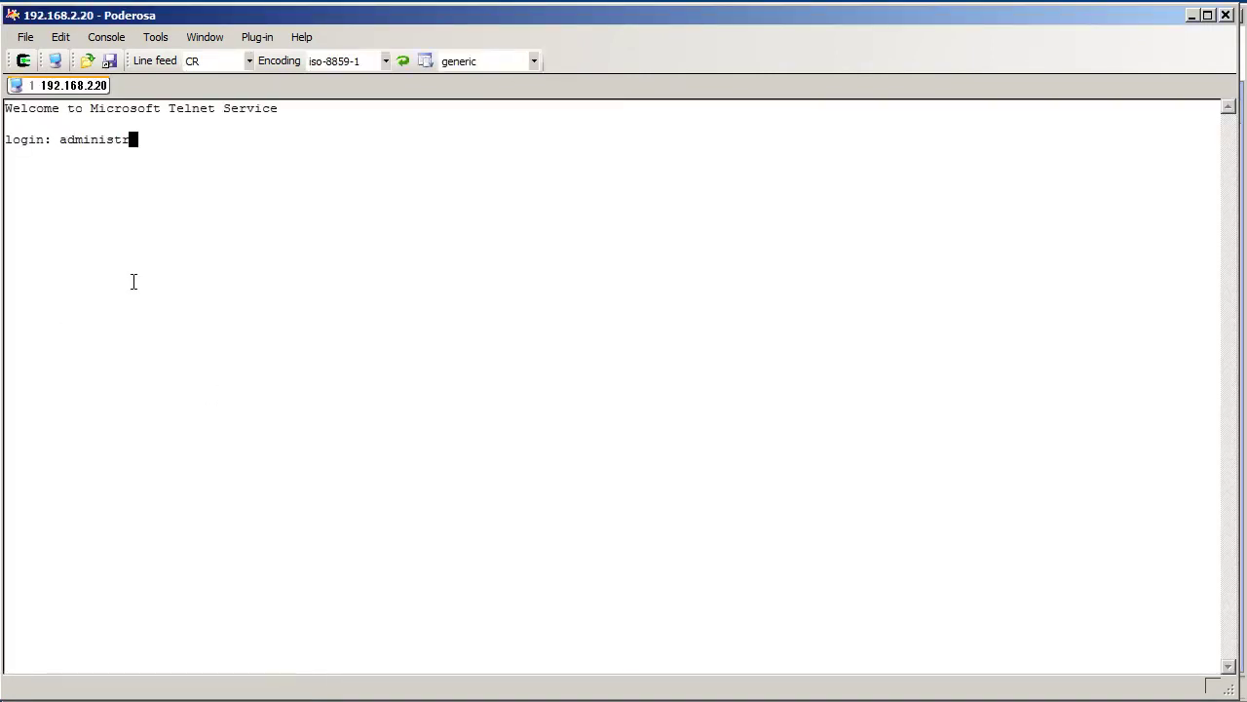
{"action": "type", "text": "ator"}
{"action": "key", "text": "Return"}
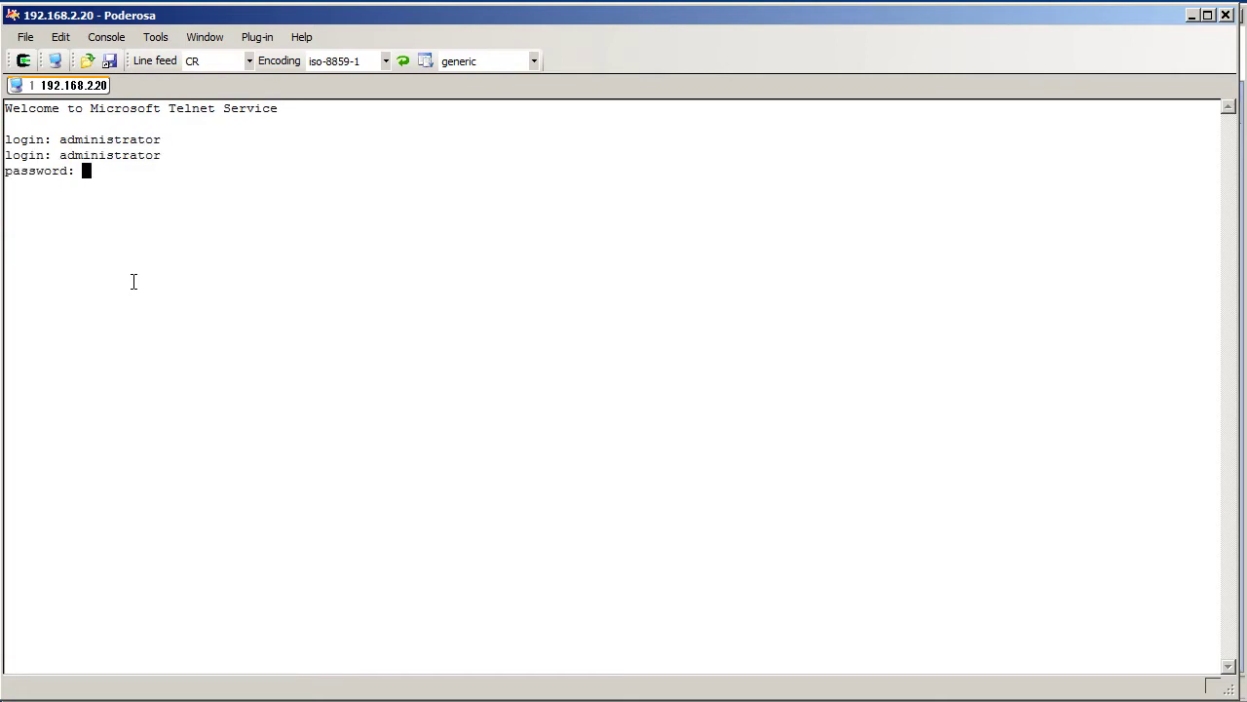
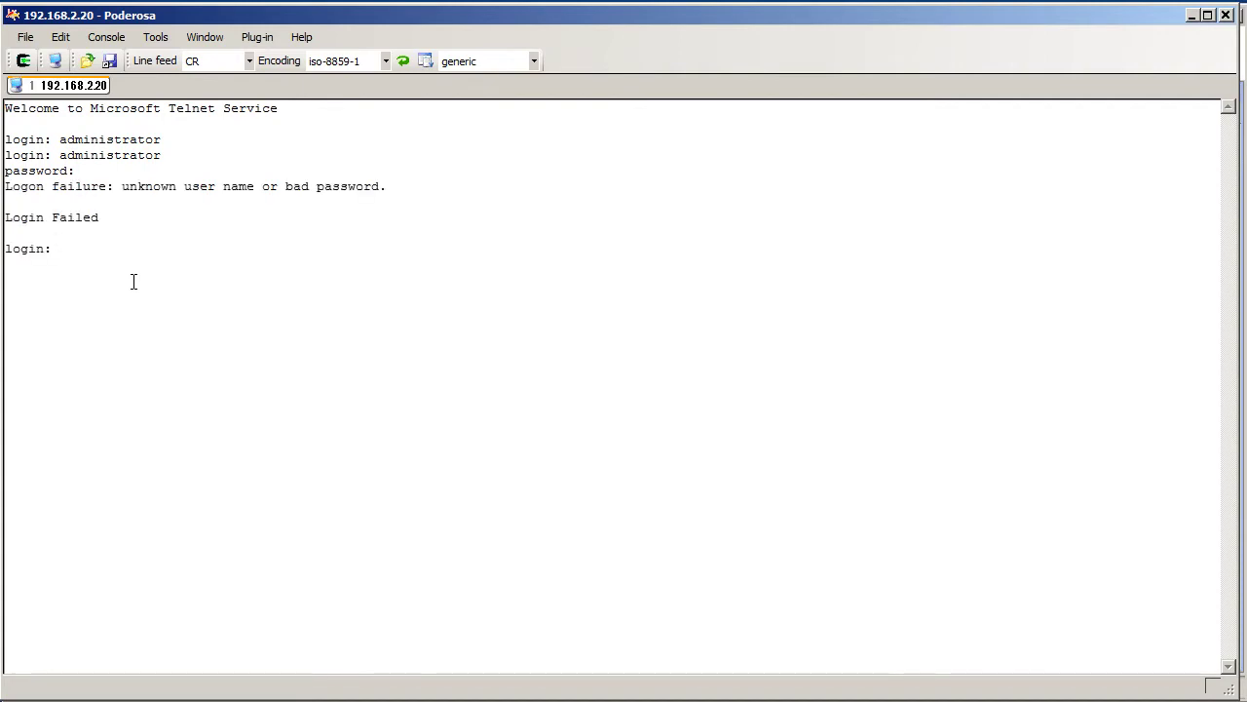
Enter the username 'administrator' at the 192.168.2.20 login prompt to reach the password prompt
{"action": "type", "text": "administrator"}
{"action": "key", "text": "Return"}
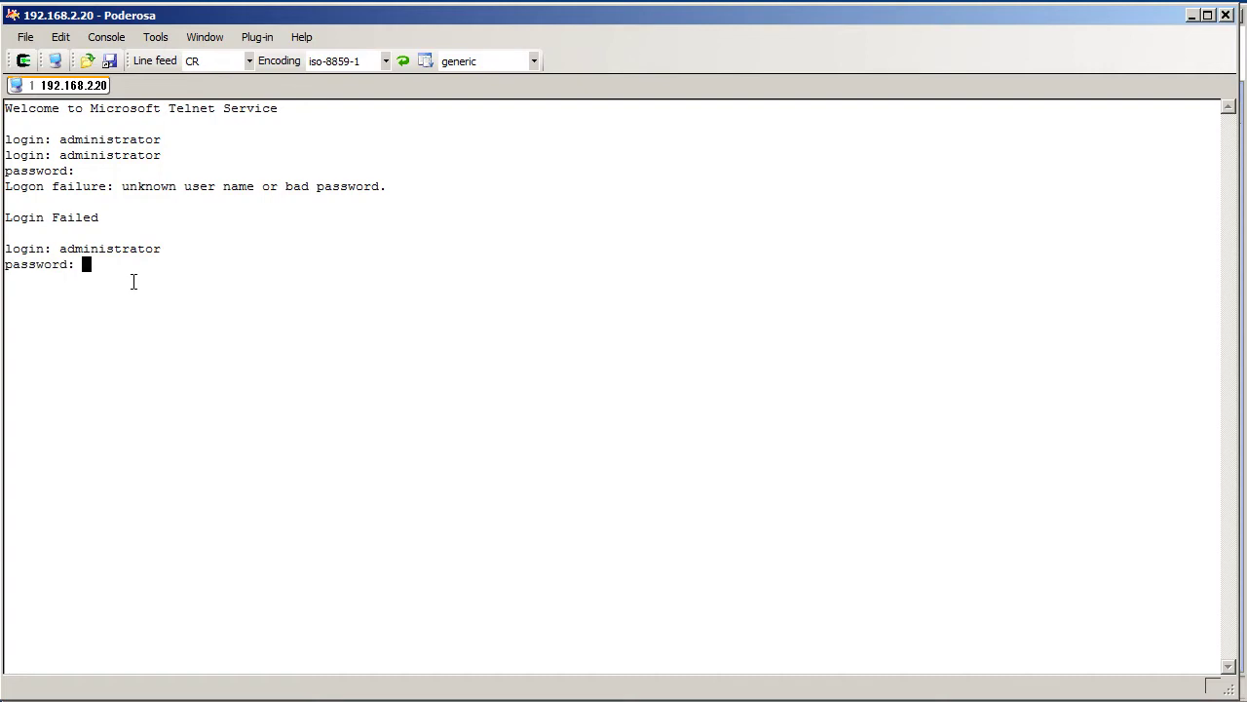
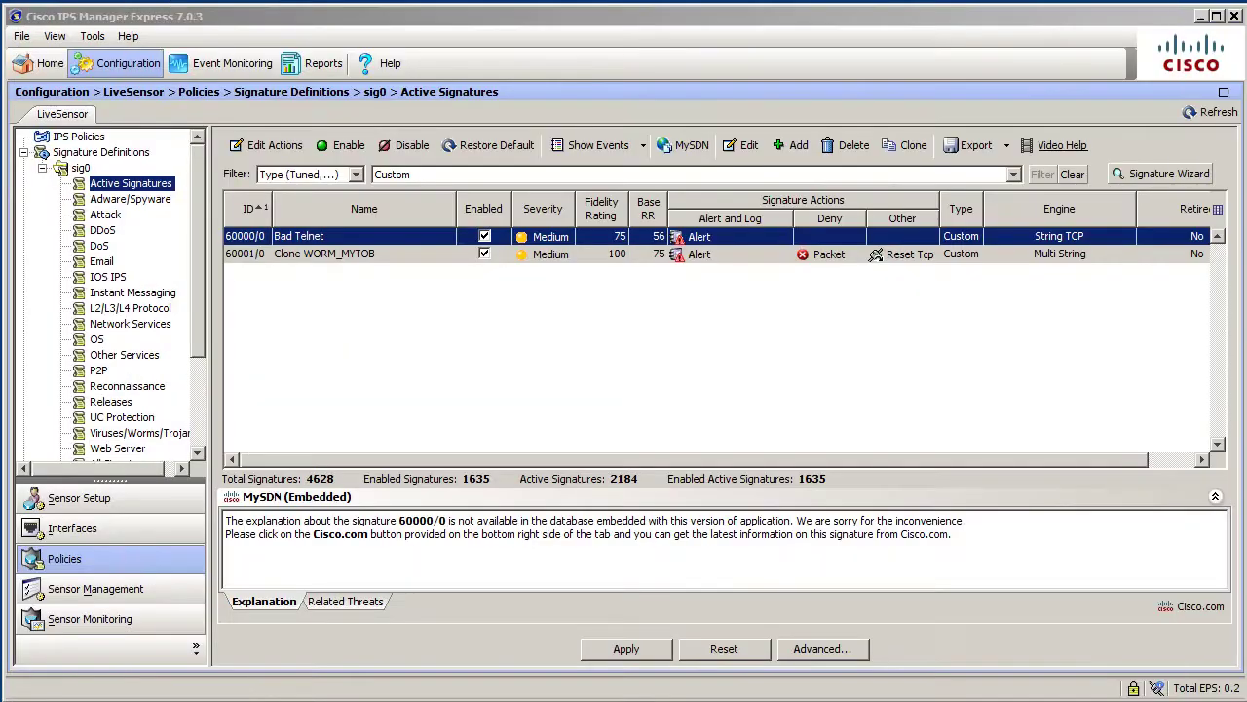
Apply the pending signature changes, then list events from the past 3 time units and select the signature 60000 alert
{"action": "left_click", "coordinate": [1218, 112]}
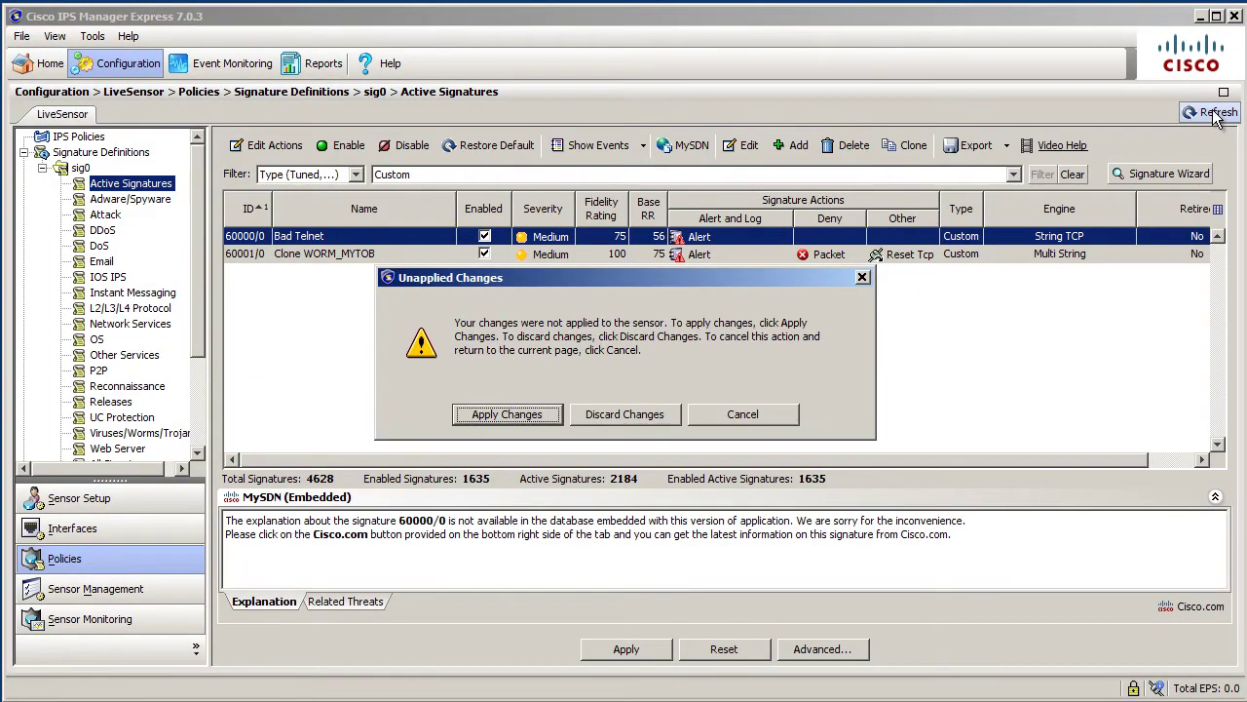
{"action": "left_click", "coordinate": [504, 413]}
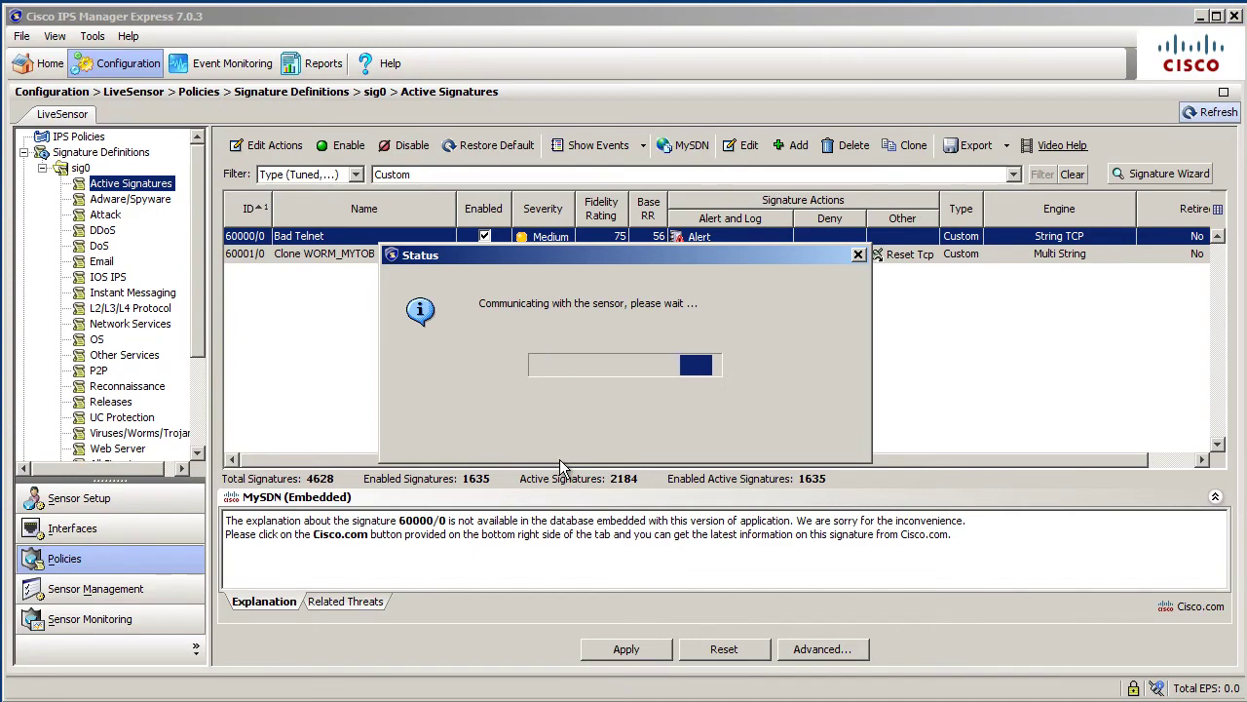
{"action": "left_click", "coordinate": [87, 619]}
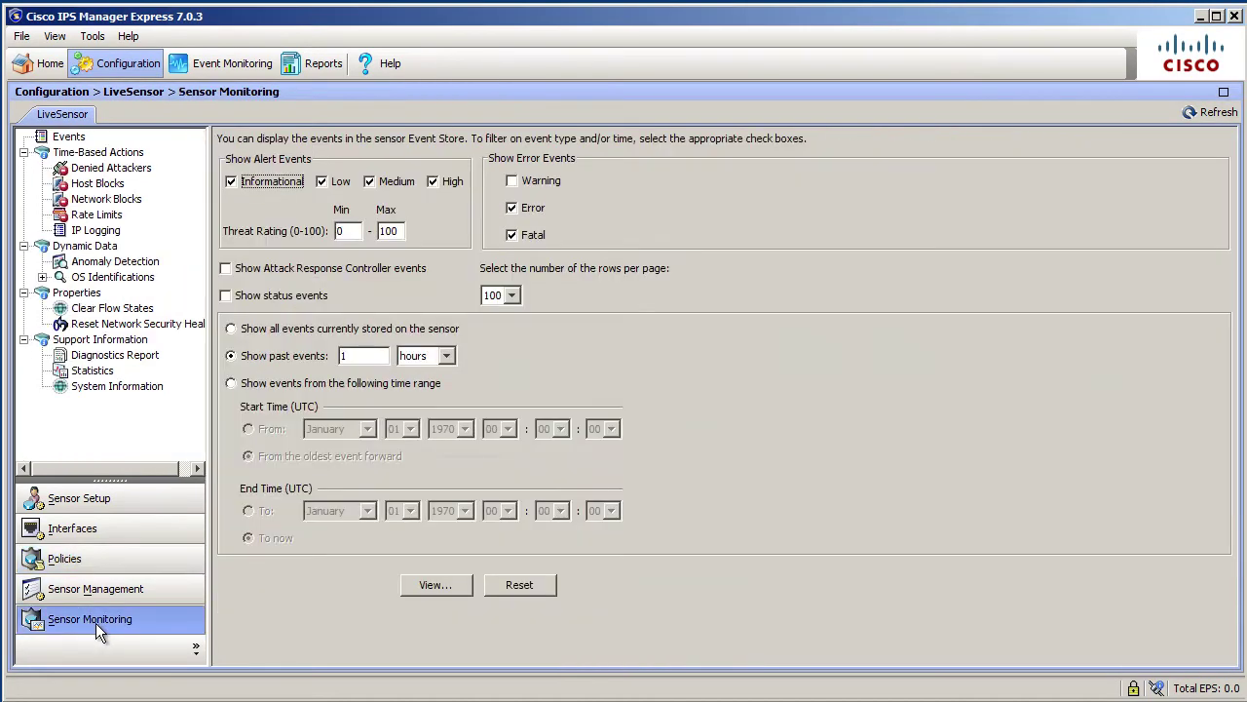
{"action": "double_click", "coordinate": [375, 356]}
{"action": "type", "text": "3"}
{"action": "left_click", "coordinate": [444, 359]}
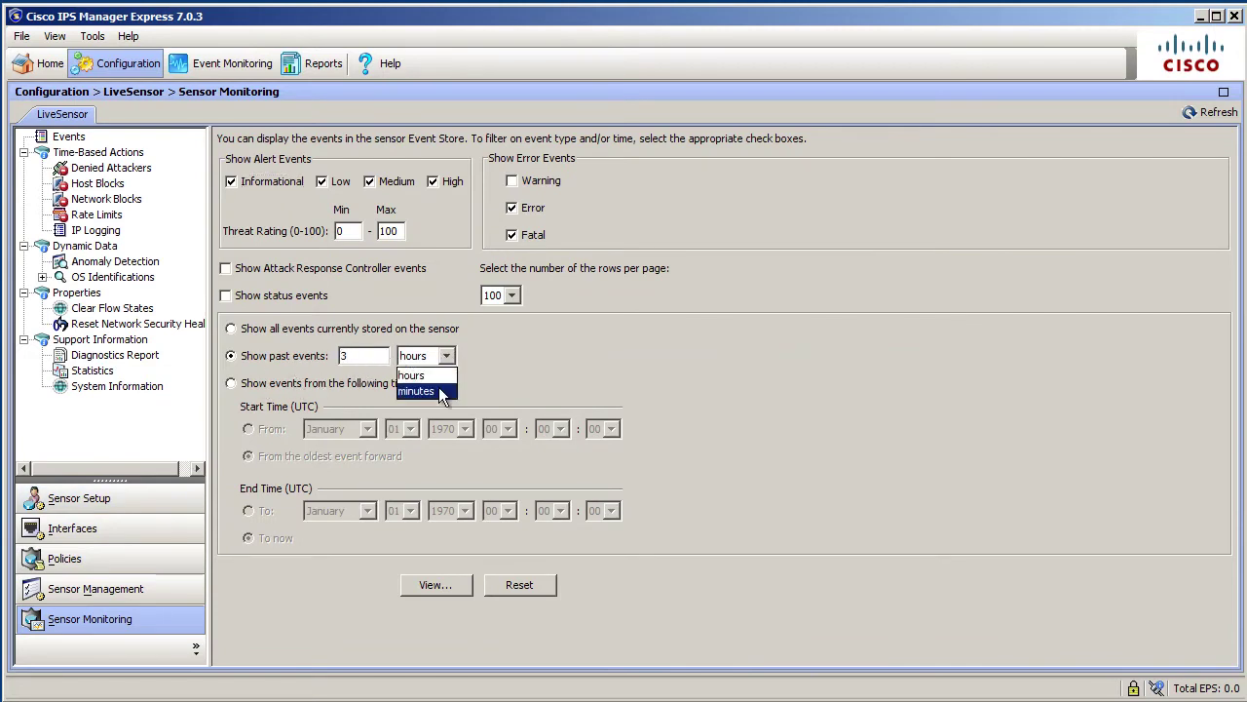
{"action": "left_click", "coordinate": [439, 387]}
{"action": "left_click", "coordinate": [436, 585]}
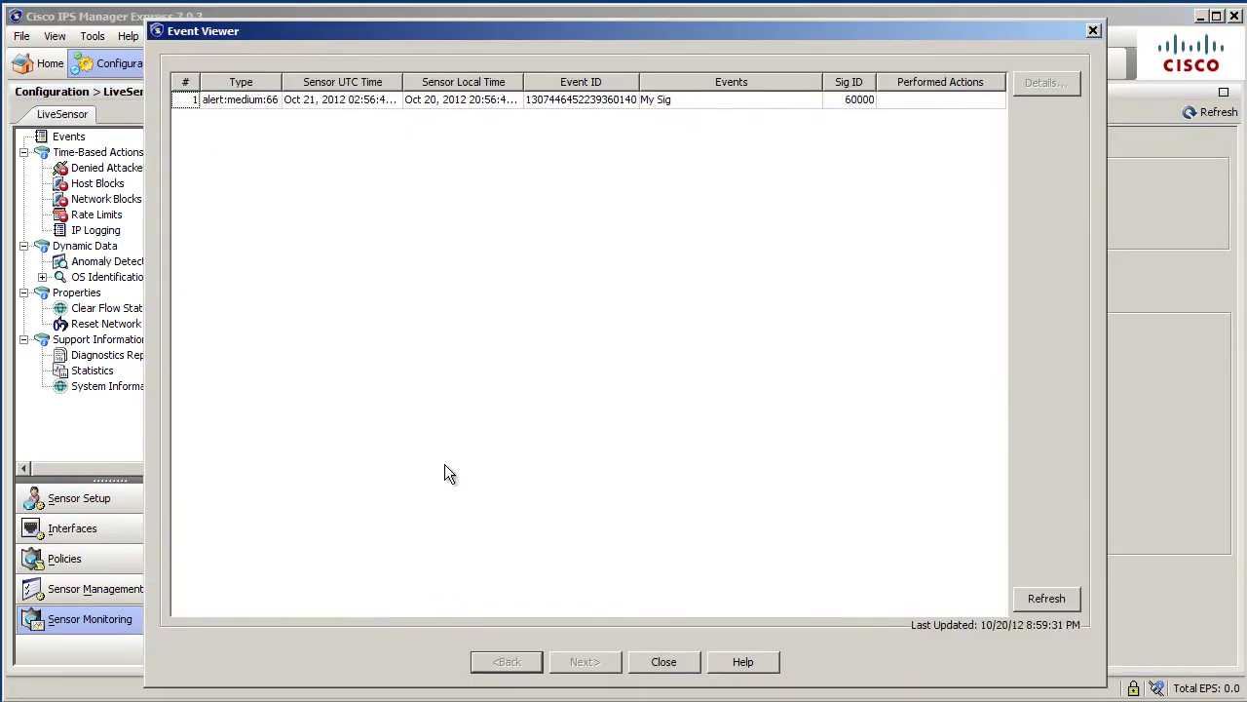
{"action": "left_click", "coordinate": [1049, 599]}
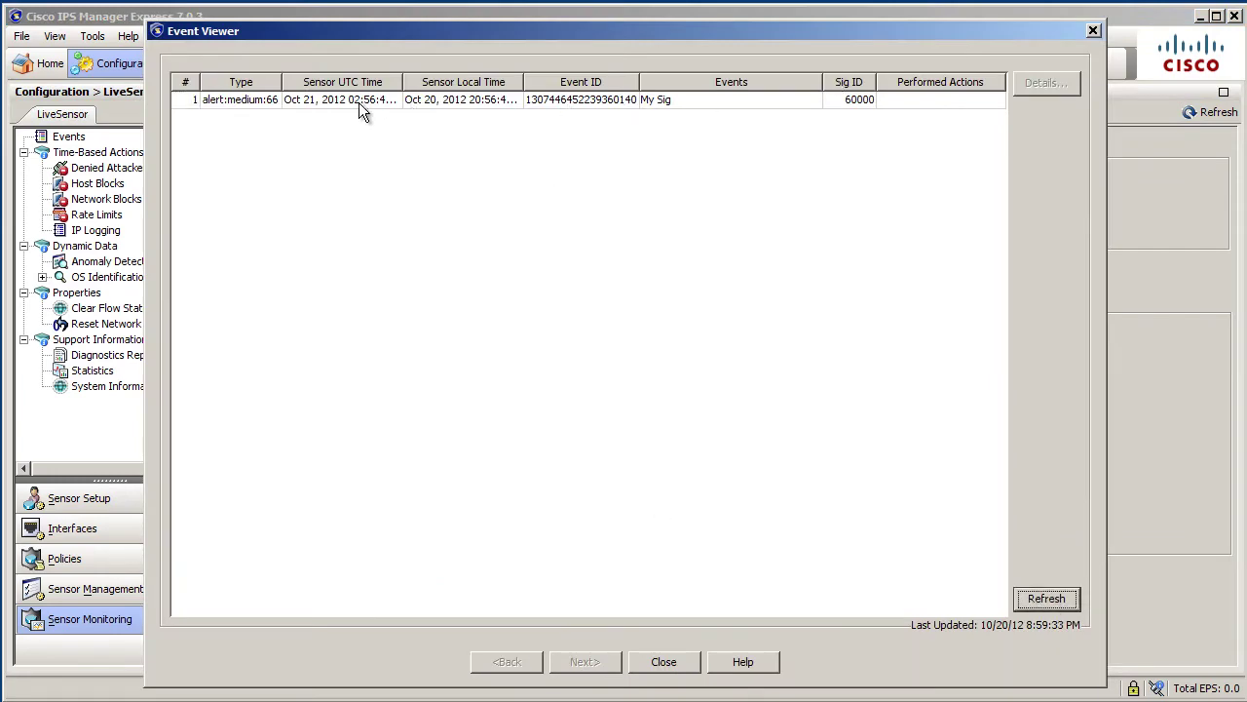
{"action": "left_click", "coordinate": [528, 101]}
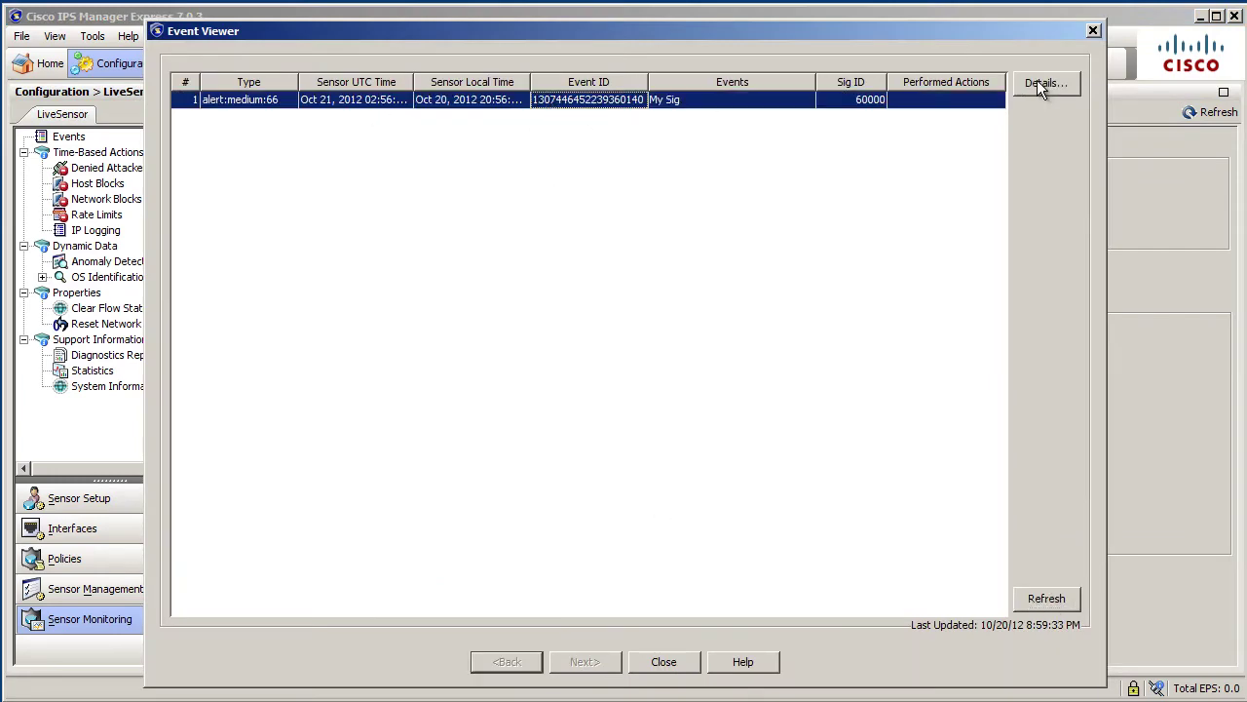
{"action": "left_click", "coordinate": [1046, 82]}
{"action": "left_click_drag", "start_coordinate": [953, 356], "coordinate": [951, 380]}
{"action": "scroll", "coordinate": [955, 385], "scroll_direction": "up", "scroll_amount": 1}
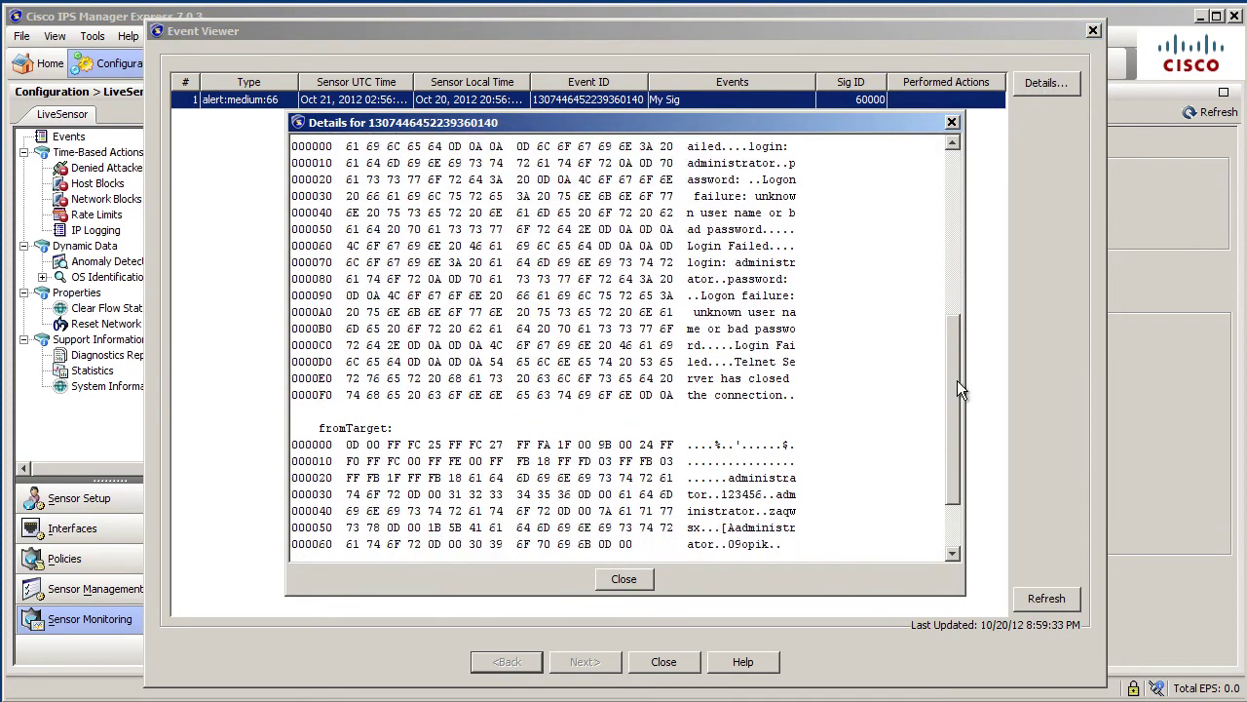
{"action": "left_click_drag", "start_coordinate": [958, 413], "coordinate": [916, 462]}
{"action": "double_click", "coordinate": [742, 413]}
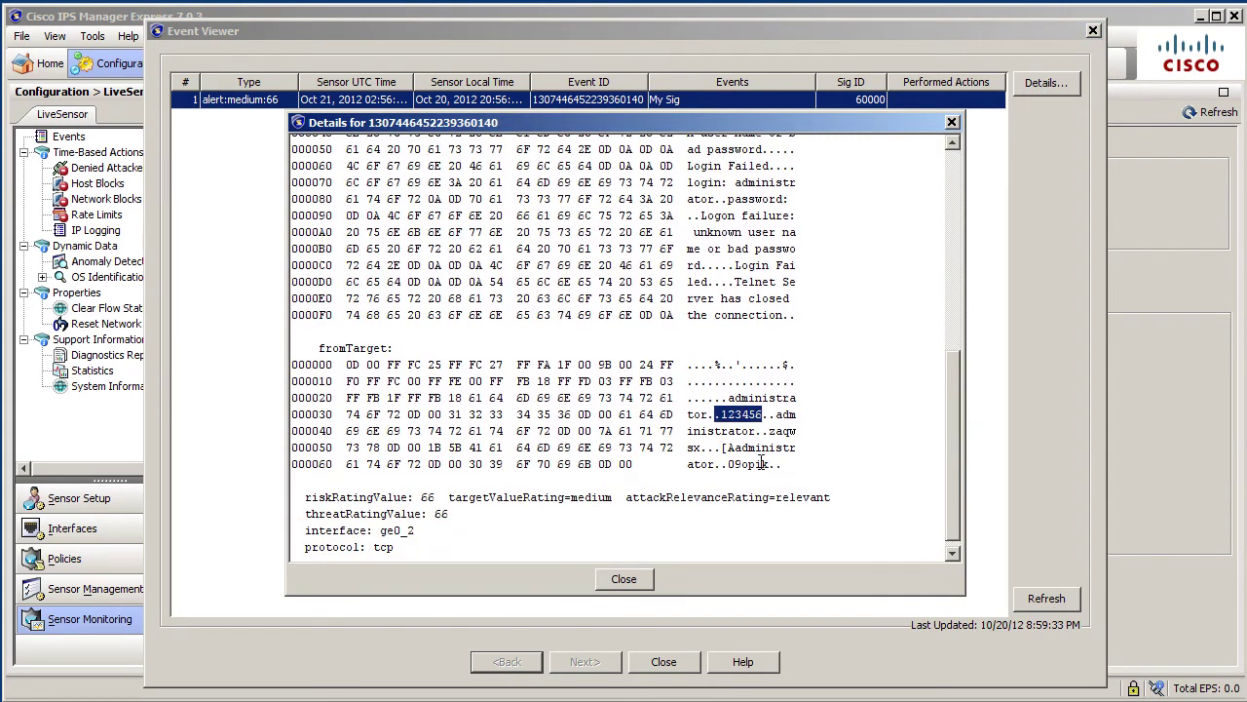
{"action": "double_click", "coordinate": [792, 430]}
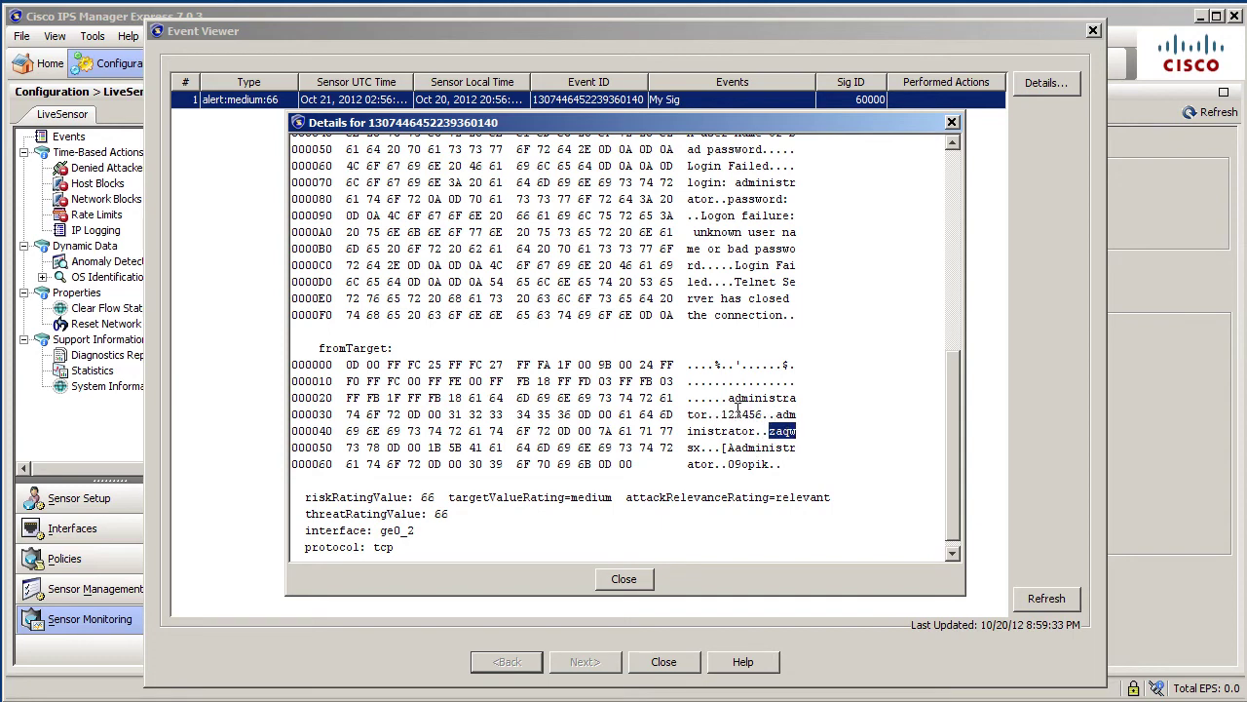
{"action": "left_click_drag", "start_coordinate": [714, 413], "coordinate": [764, 415]}
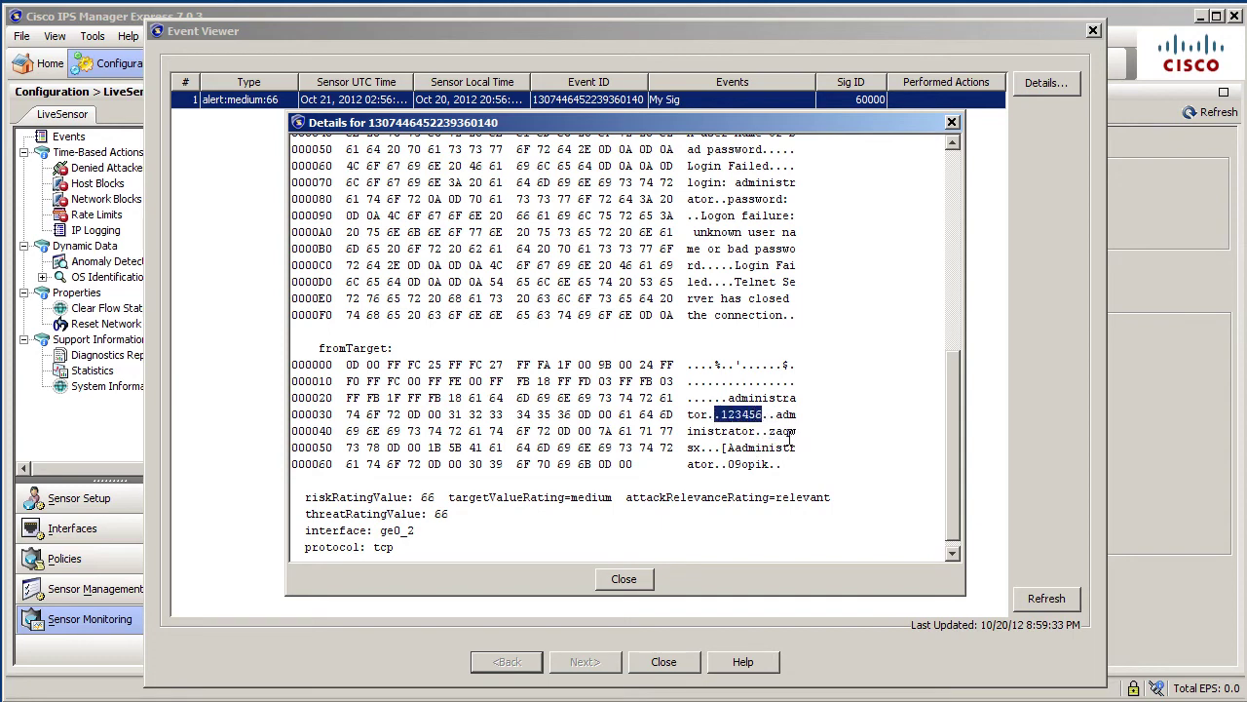
{"action": "double_click", "coordinate": [785, 430]}
{"action": "triple_click", "coordinate": [741, 447]}
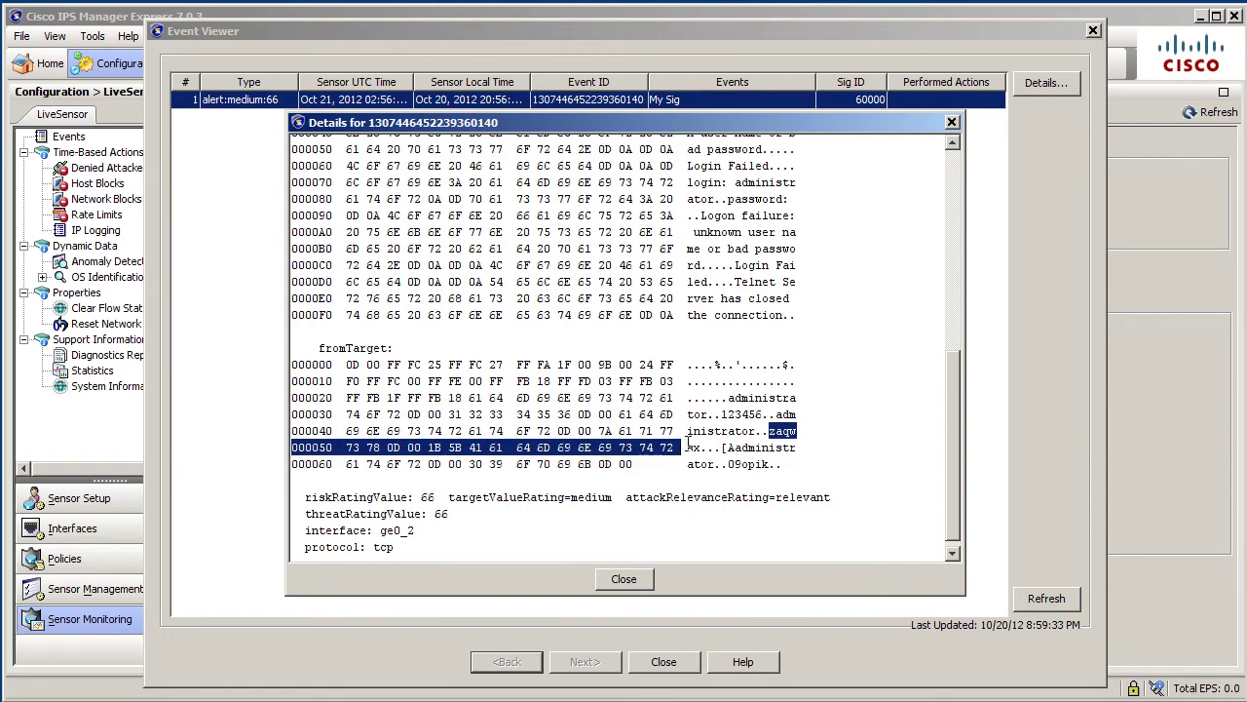
{"action": "left_click_drag", "start_coordinate": [957, 441], "coordinate": [953, 192]}
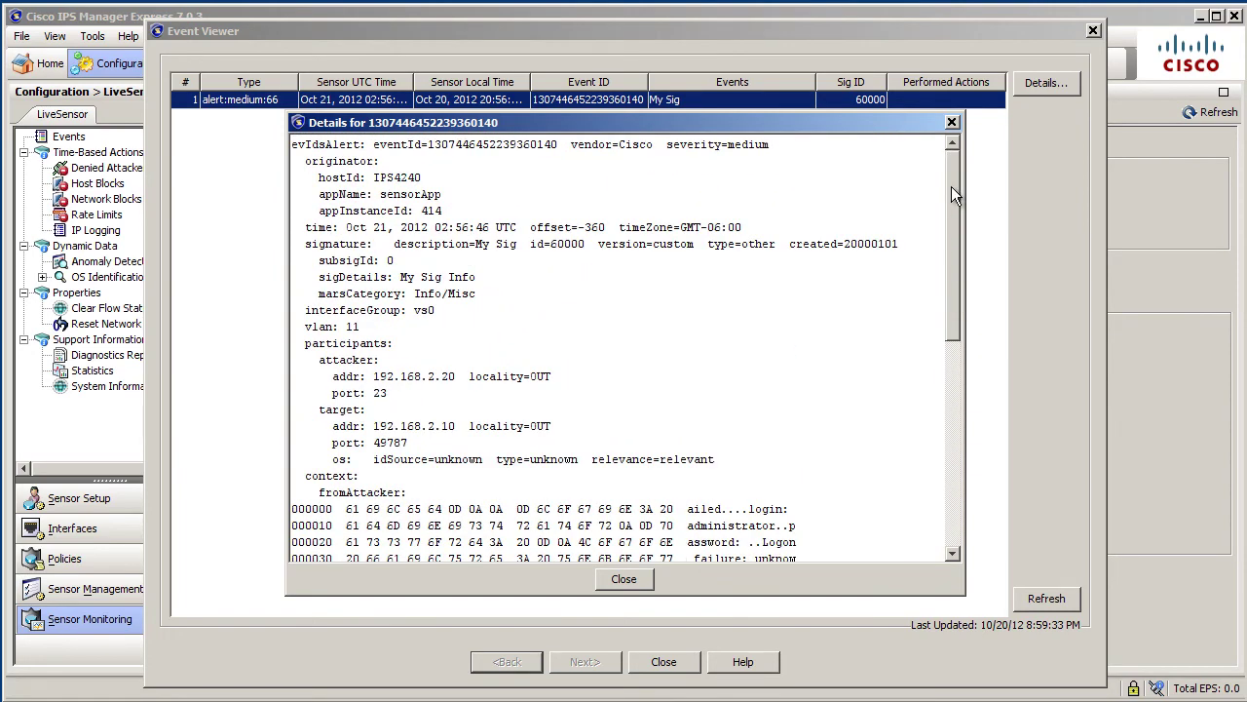
{"action": "double_click", "coordinate": [397, 177]}
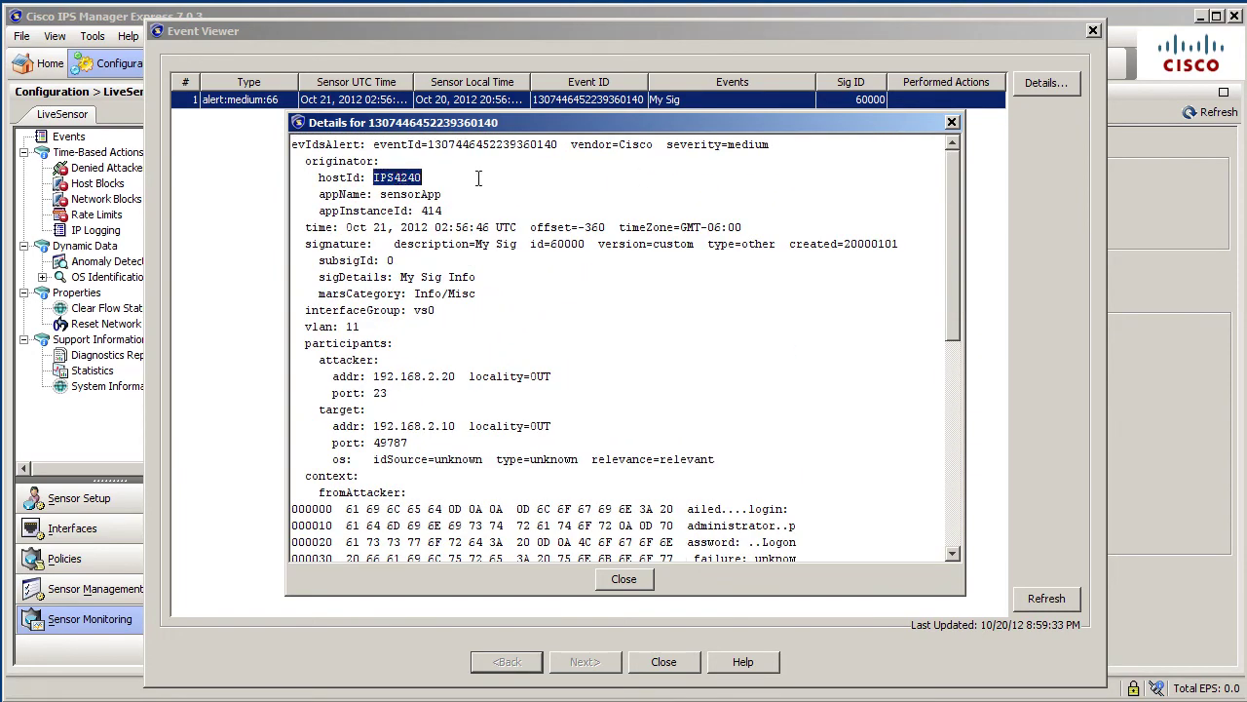
{"action": "double_click", "coordinate": [402, 194]}
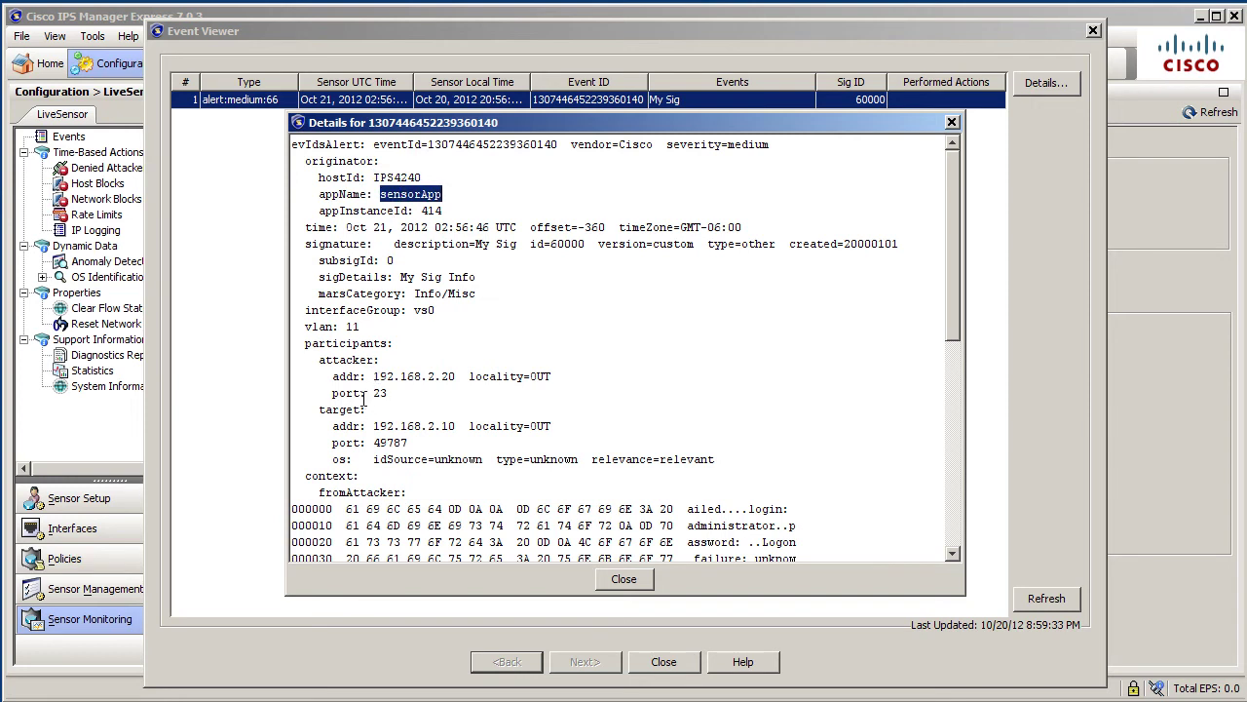
{"action": "left_click_drag", "start_coordinate": [440, 376], "coordinate": [458, 376]}
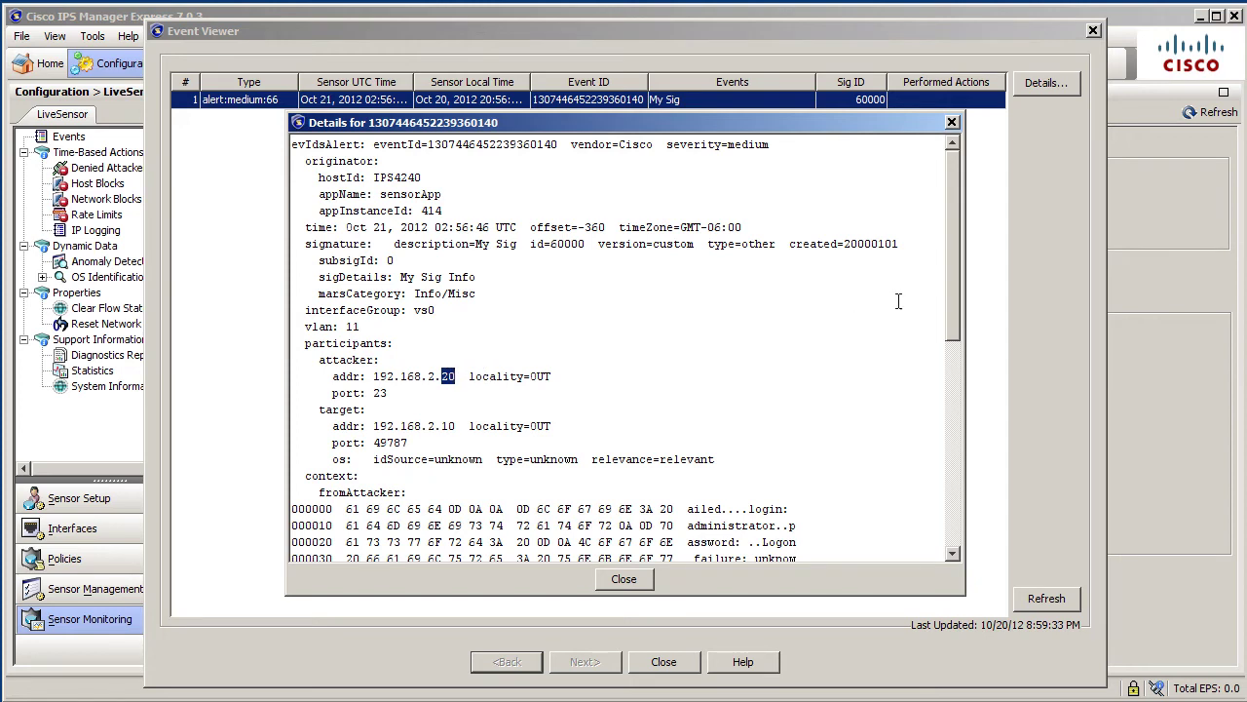
{"action": "double_click", "coordinate": [567, 244]}
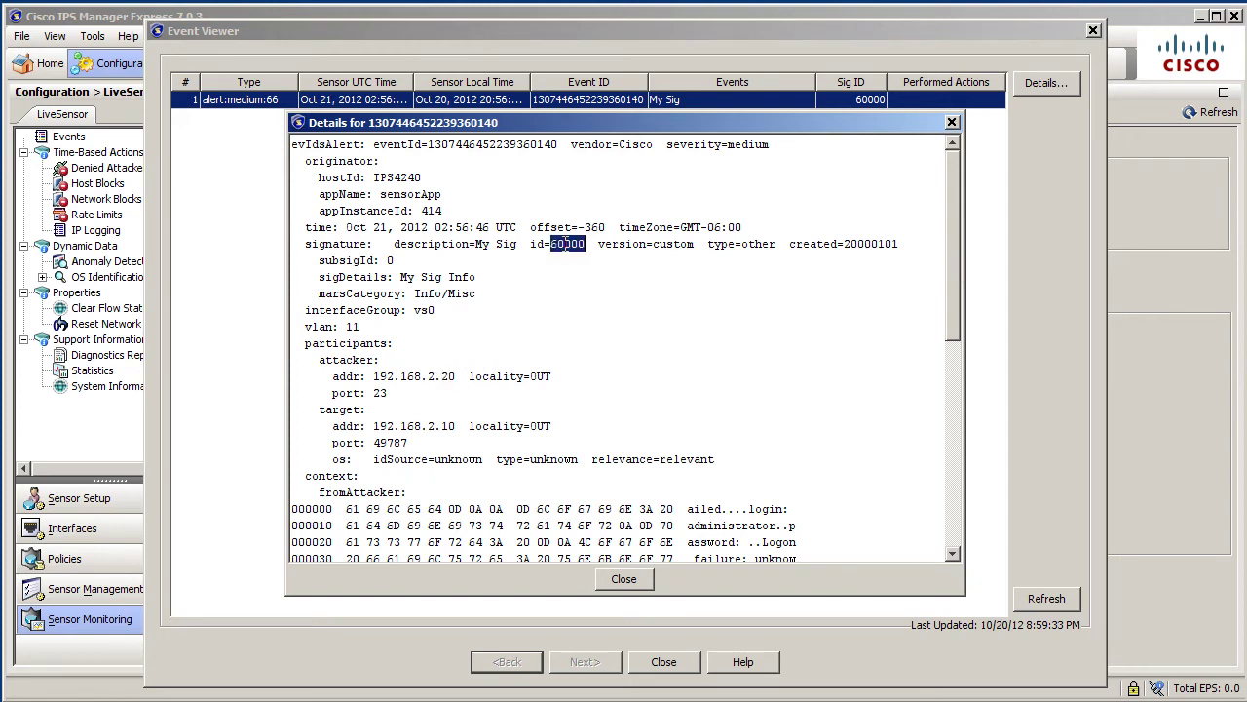
{"action": "double_click", "coordinate": [679, 247]}
{"action": "scroll", "coordinate": [680, 250], "scroll_direction": "down", "scroll_amount": 1}
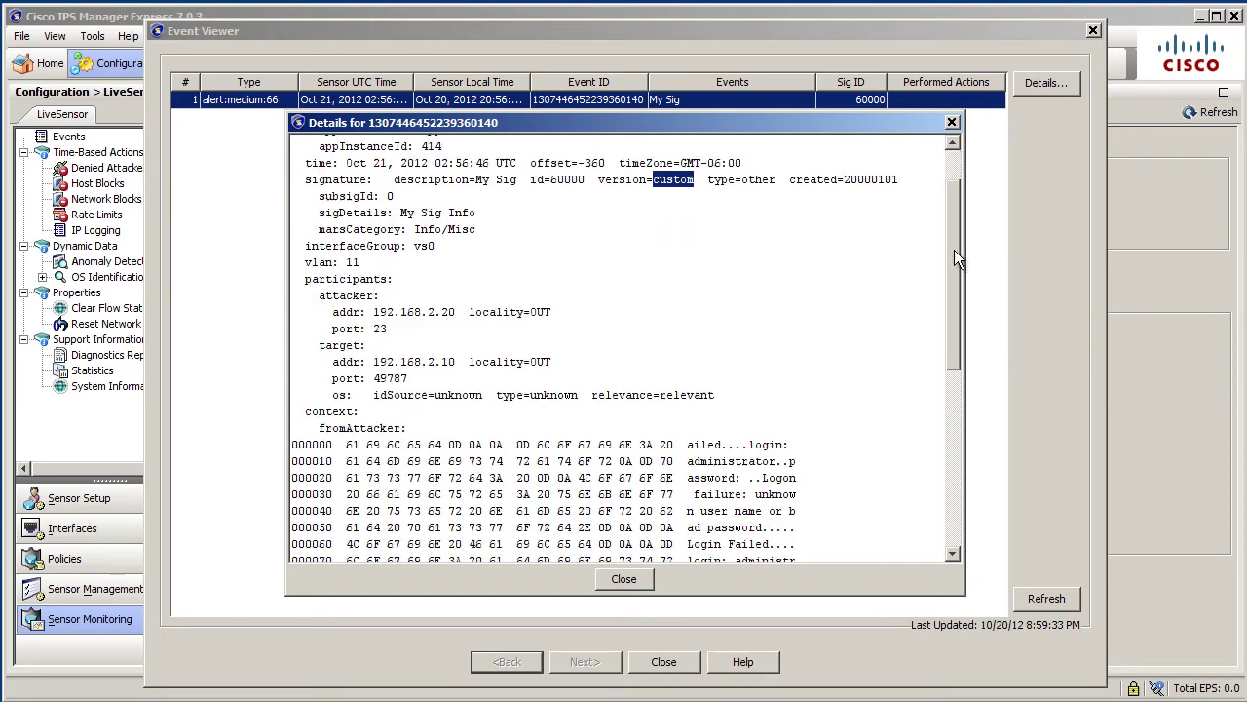
{"action": "left_click_drag", "start_coordinate": [475, 179], "coordinate": [524, 179]}
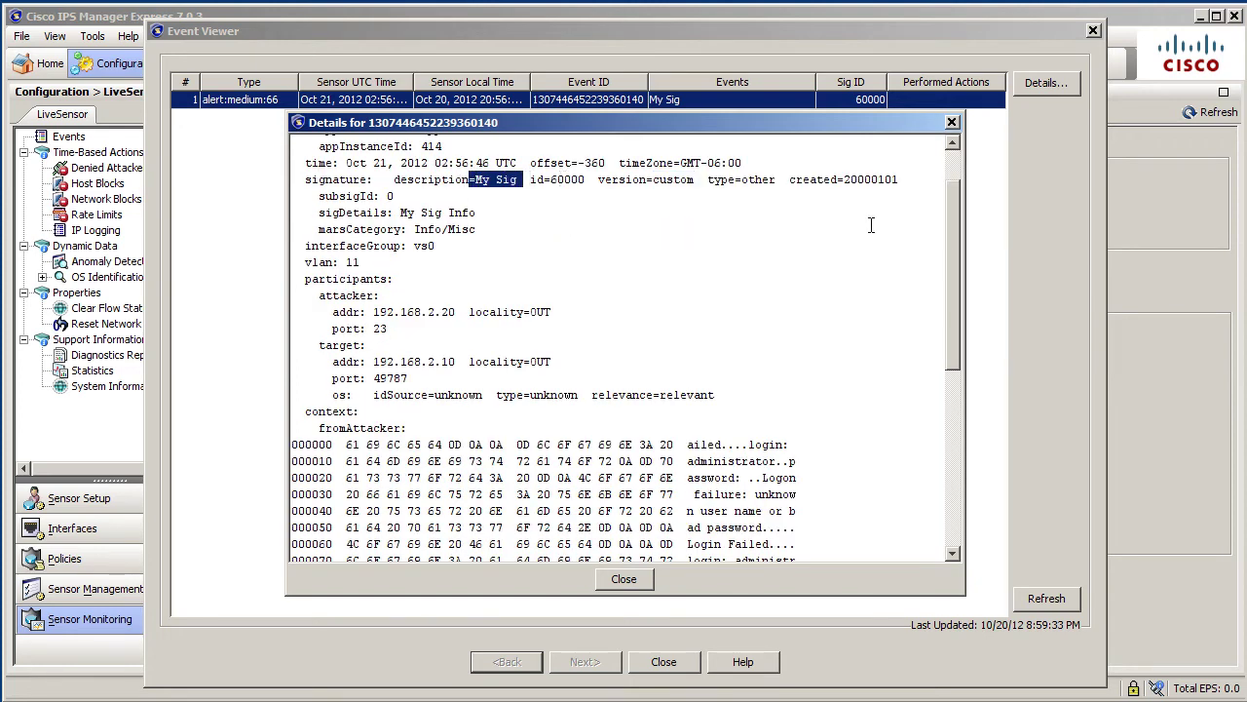
{"action": "left_click_drag", "start_coordinate": [950, 231], "coordinate": [889, 216]}
{"action": "left_click", "coordinate": [646, 580]}
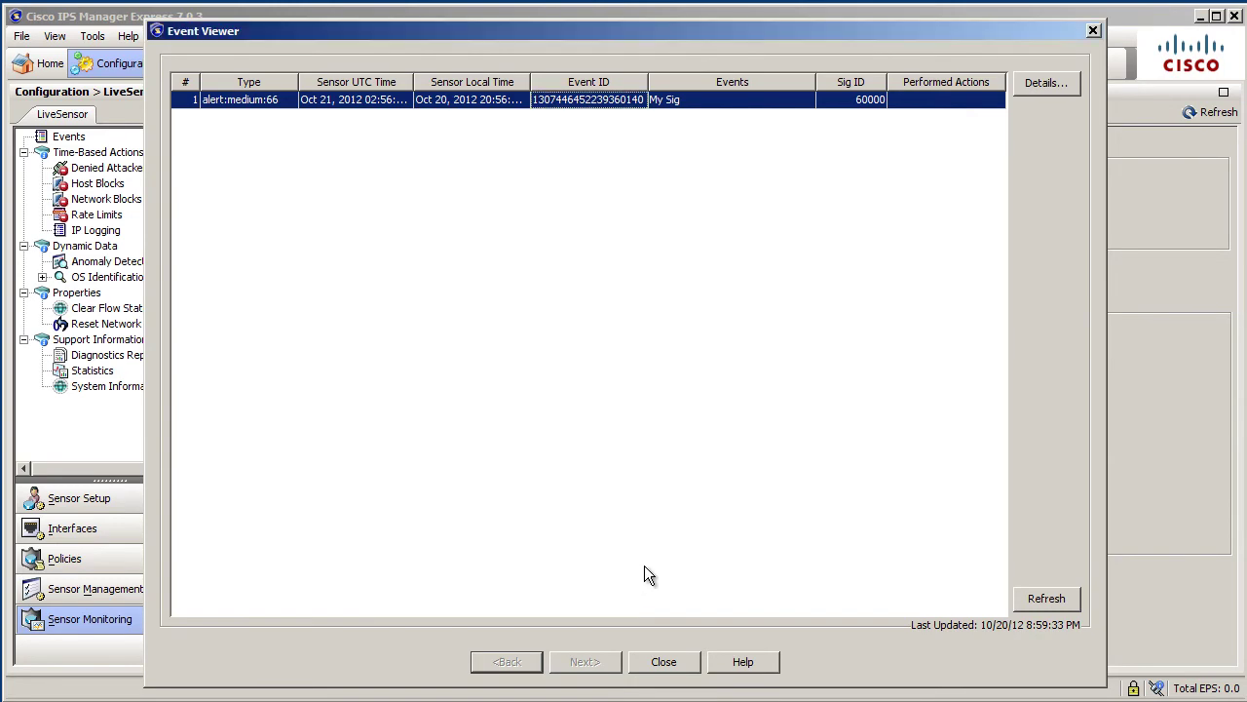
{"action": "key", "text": "Escape"}
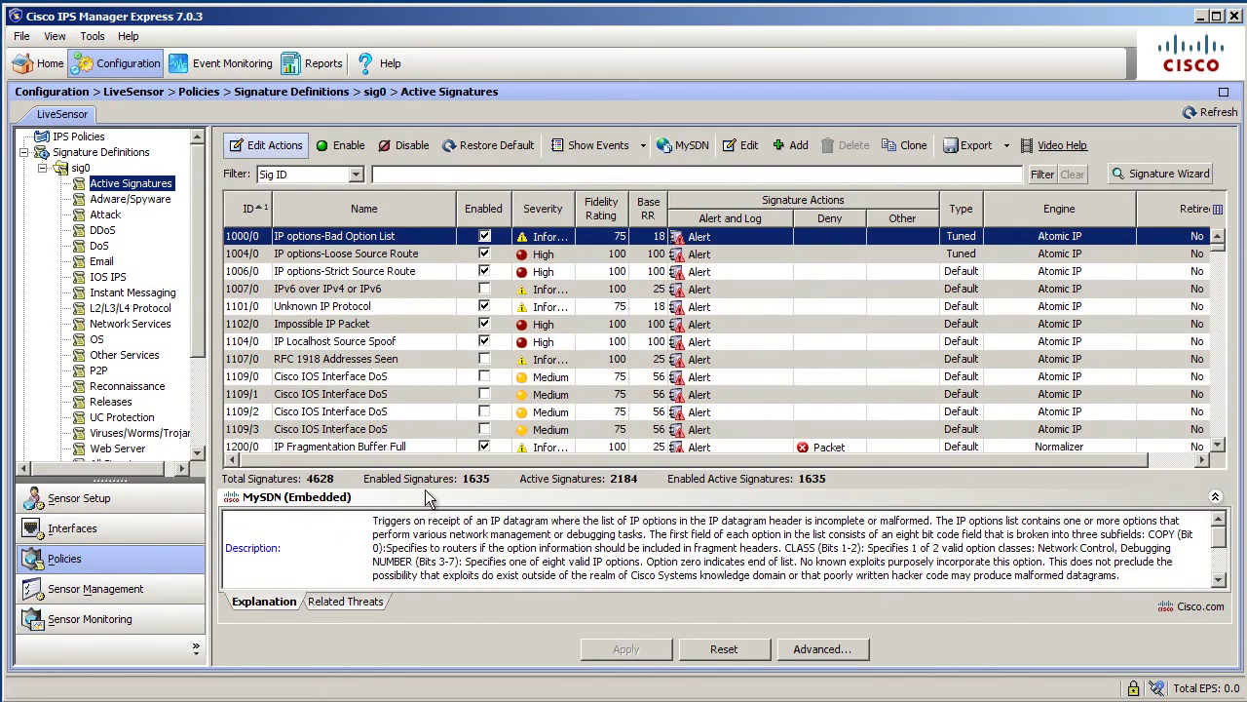
Start the Signature Wizard, marking the engine as known and keeping Atomic IP
{"action": "left_click", "coordinate": [1154, 176]}
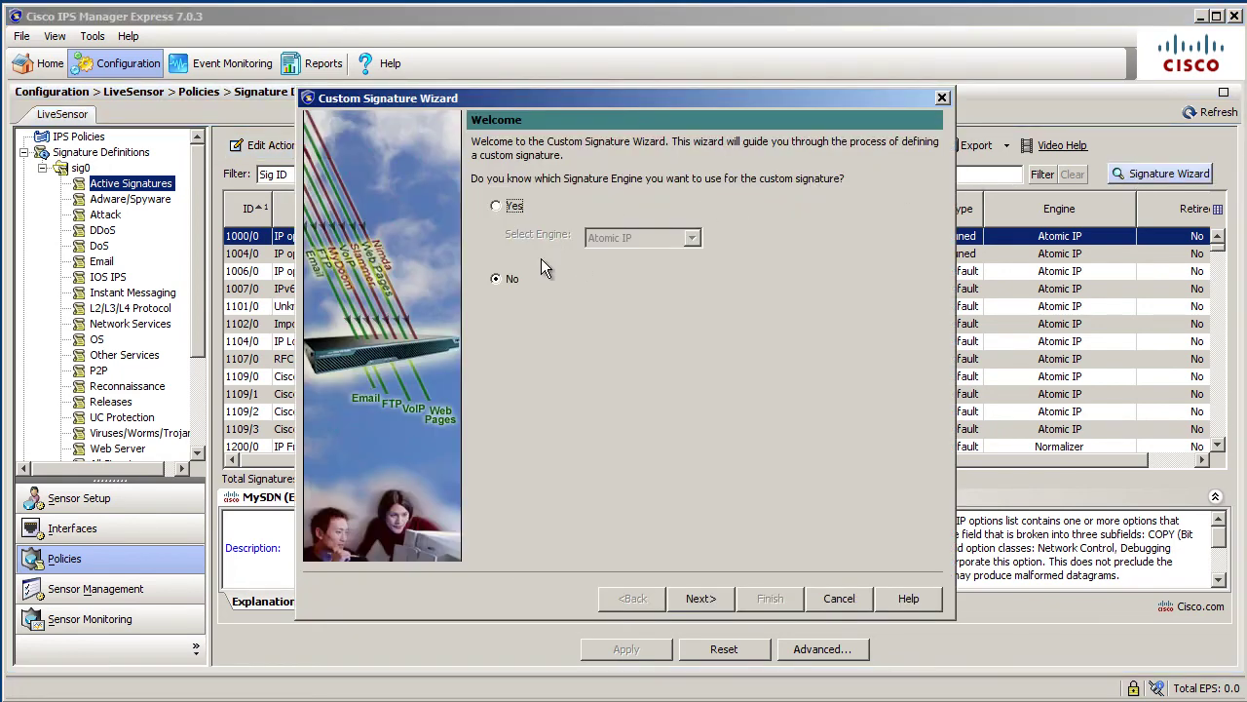
{"action": "left_click", "coordinate": [497, 209]}
{"action": "left_click", "coordinate": [692, 240]}
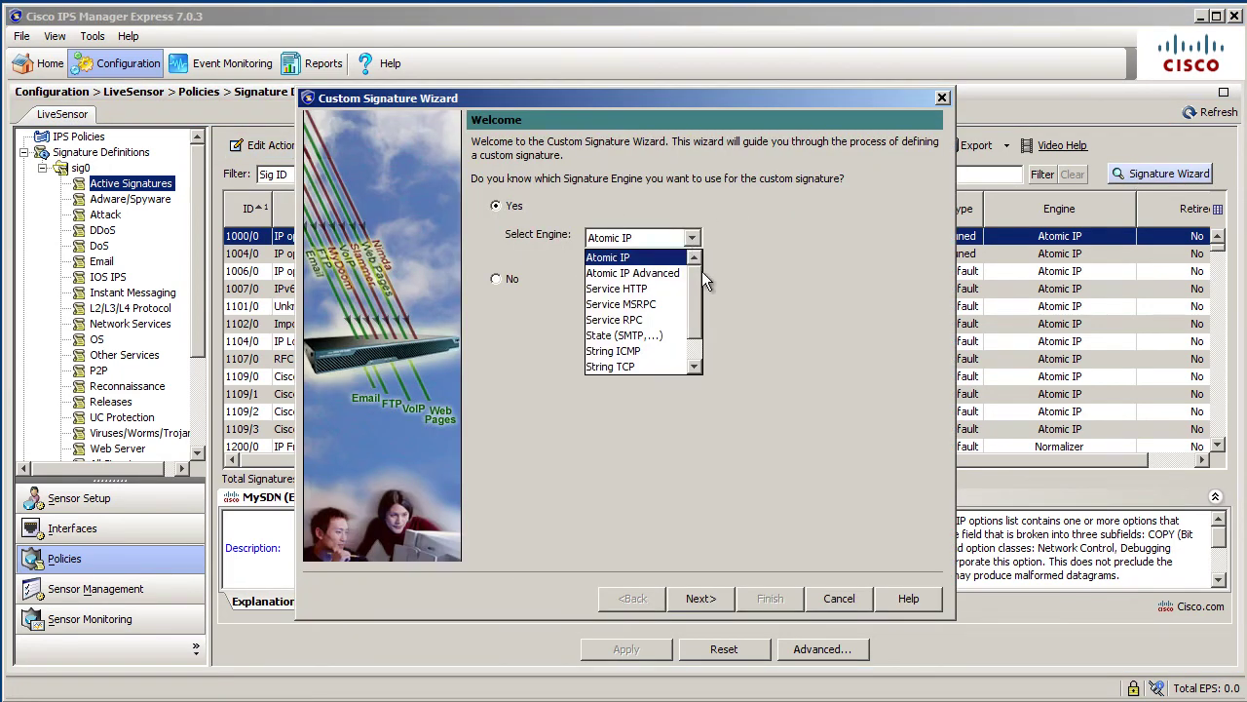
{"action": "scroll", "coordinate": [707, 335], "scroll_direction": "down", "scroll_amount": 1}
{"action": "scroll", "coordinate": [706, 336], "scroll_direction": "up", "scroll_amount": 1}
{"action": "scroll", "coordinate": [700, 331], "scroll_direction": "down", "scroll_amount": 1}
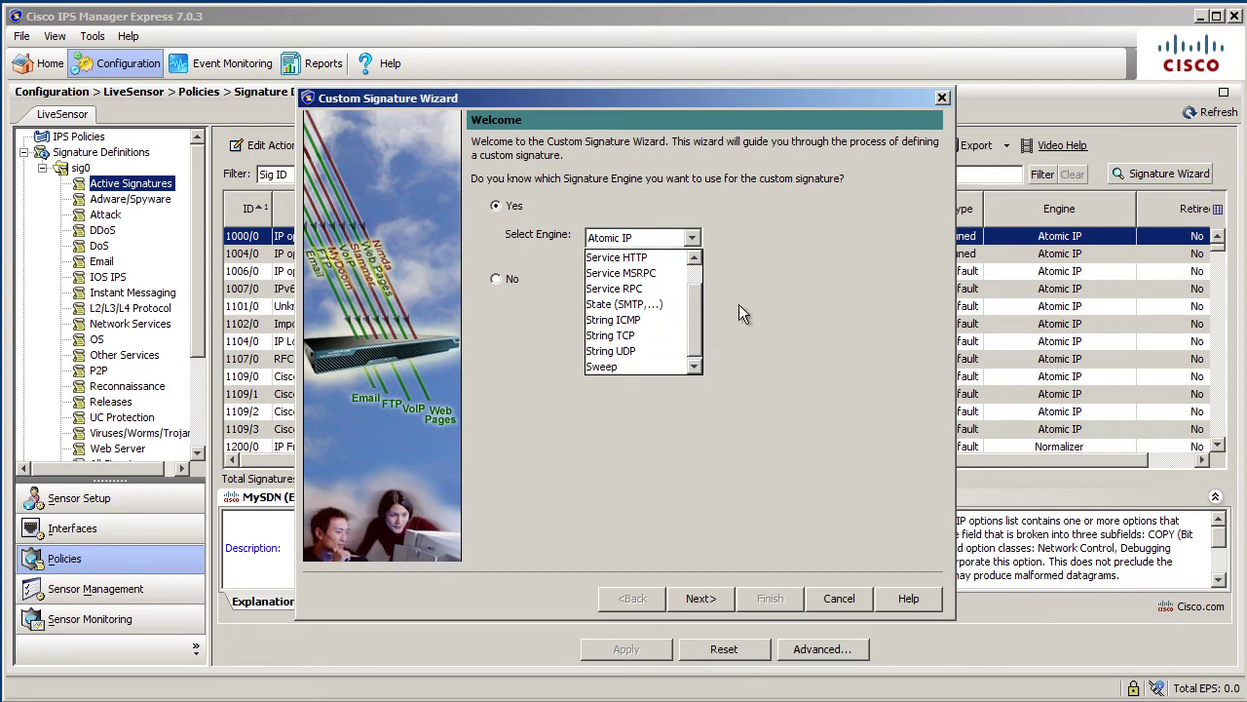
{"action": "scroll", "coordinate": [699, 325], "scroll_direction": "up", "scroll_amount": 1}
{"action": "left_click", "coordinate": [744, 226]}
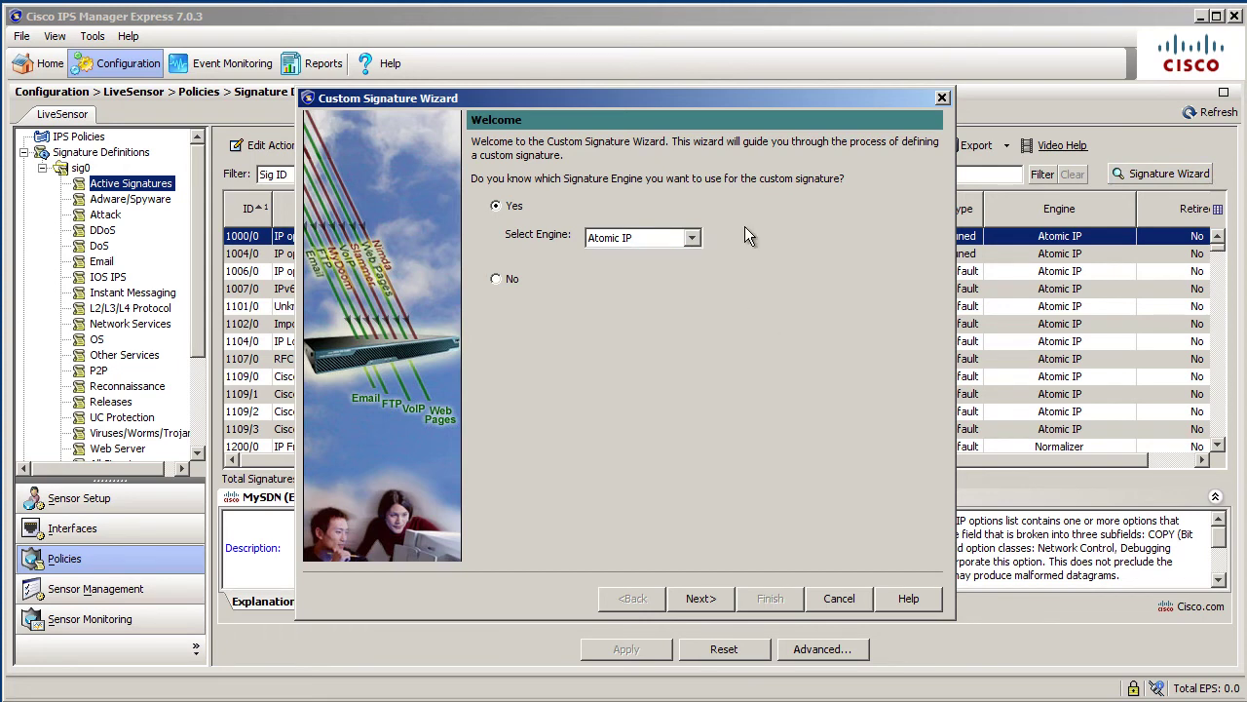
Switch to an unknown engine, advance to the protocol type step, then cancel the wizard
{"action": "left_click", "coordinate": [496, 280]}
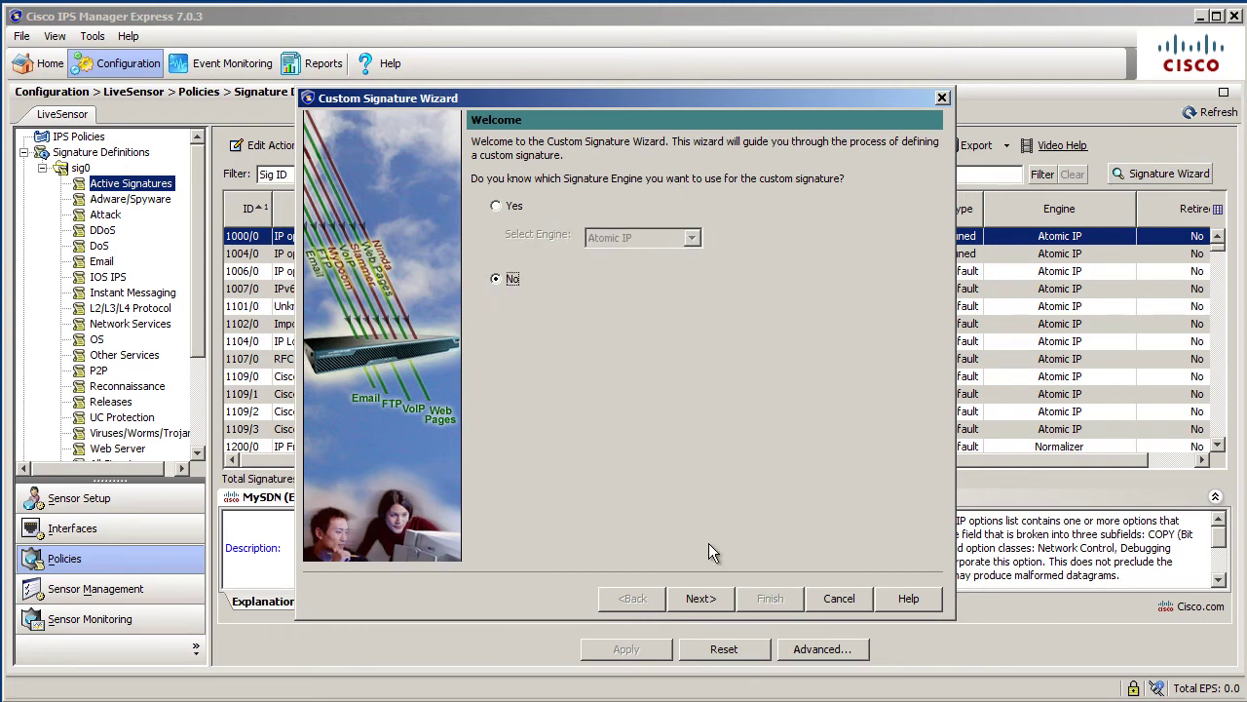
{"action": "left_click", "coordinate": [701, 599]}
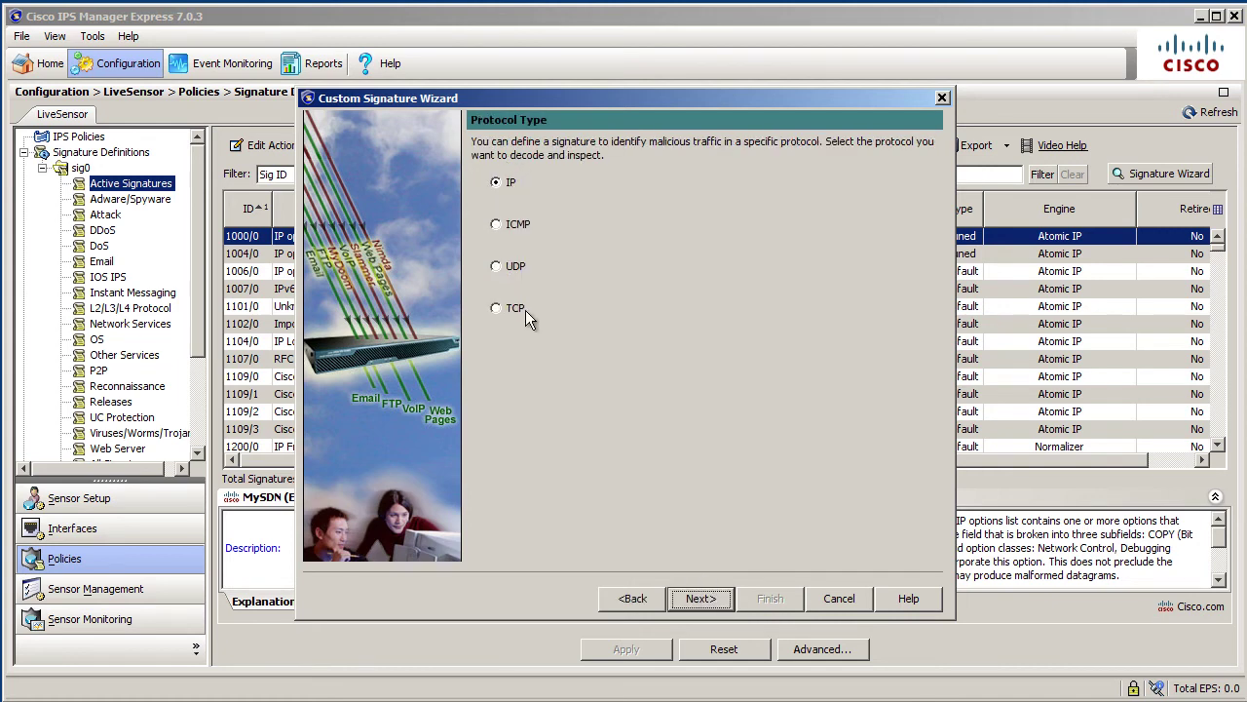
{"action": "left_click", "coordinate": [839, 598]}
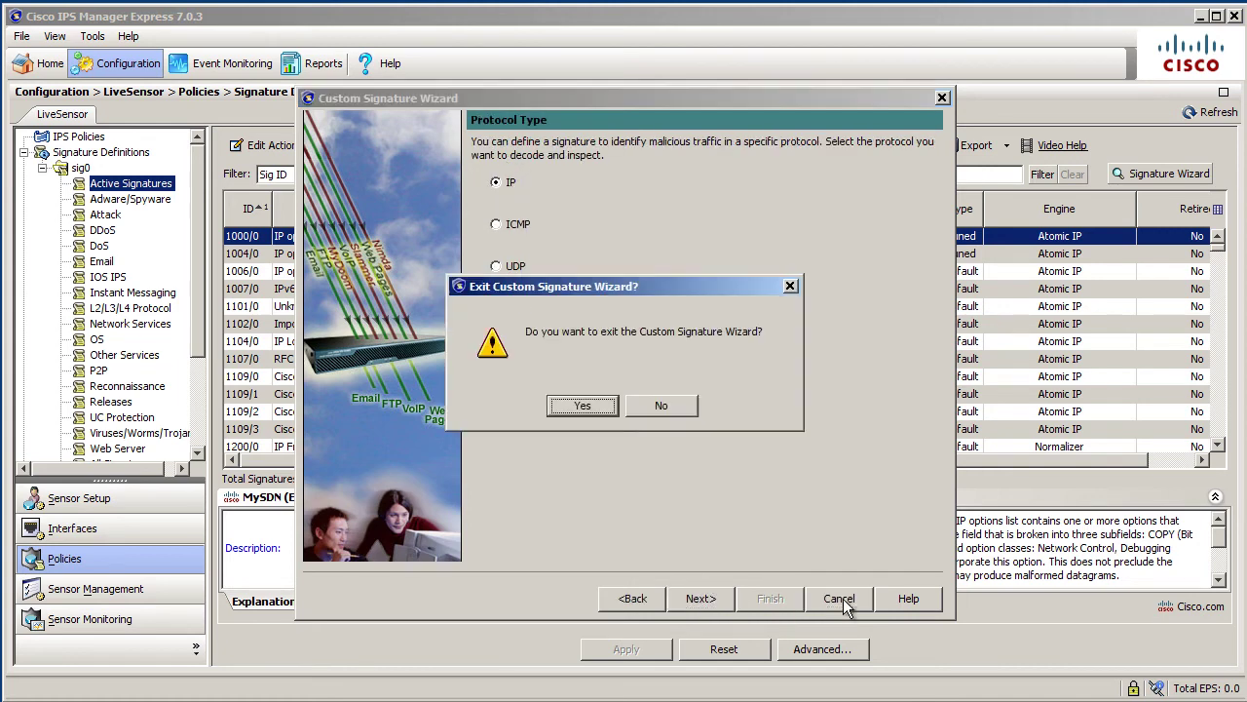
{"action": "left_click", "coordinate": [587, 405]}
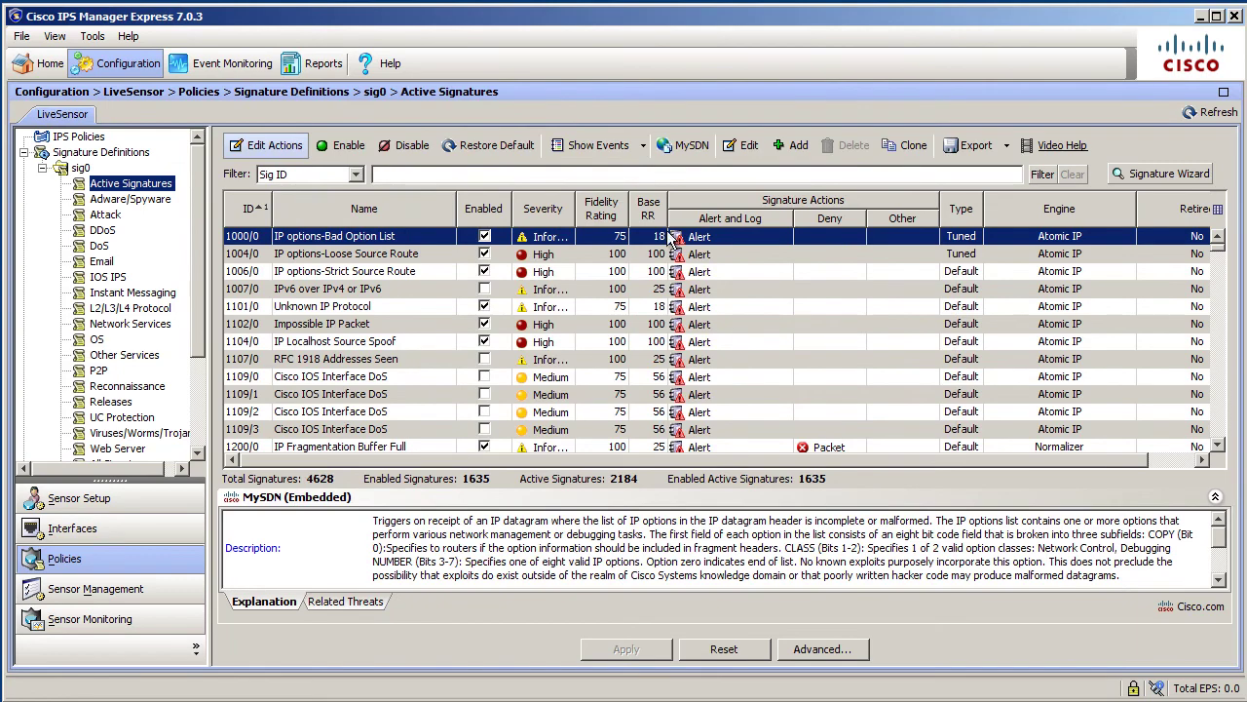
Open the Add Signature dialog proposing signature ID 60002 and check its Signature ID tooltip
{"action": "left_click", "coordinate": [794, 145]}
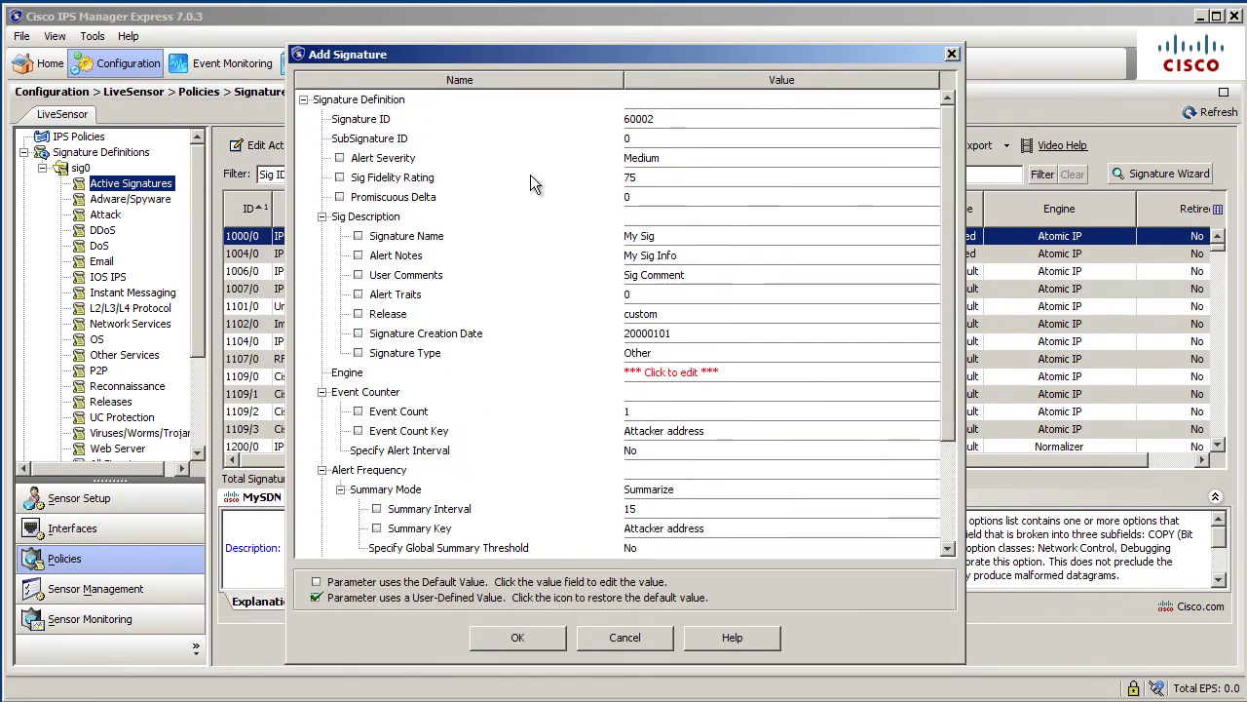
{"action": "mouse_move", "coordinate": [667, 130]}
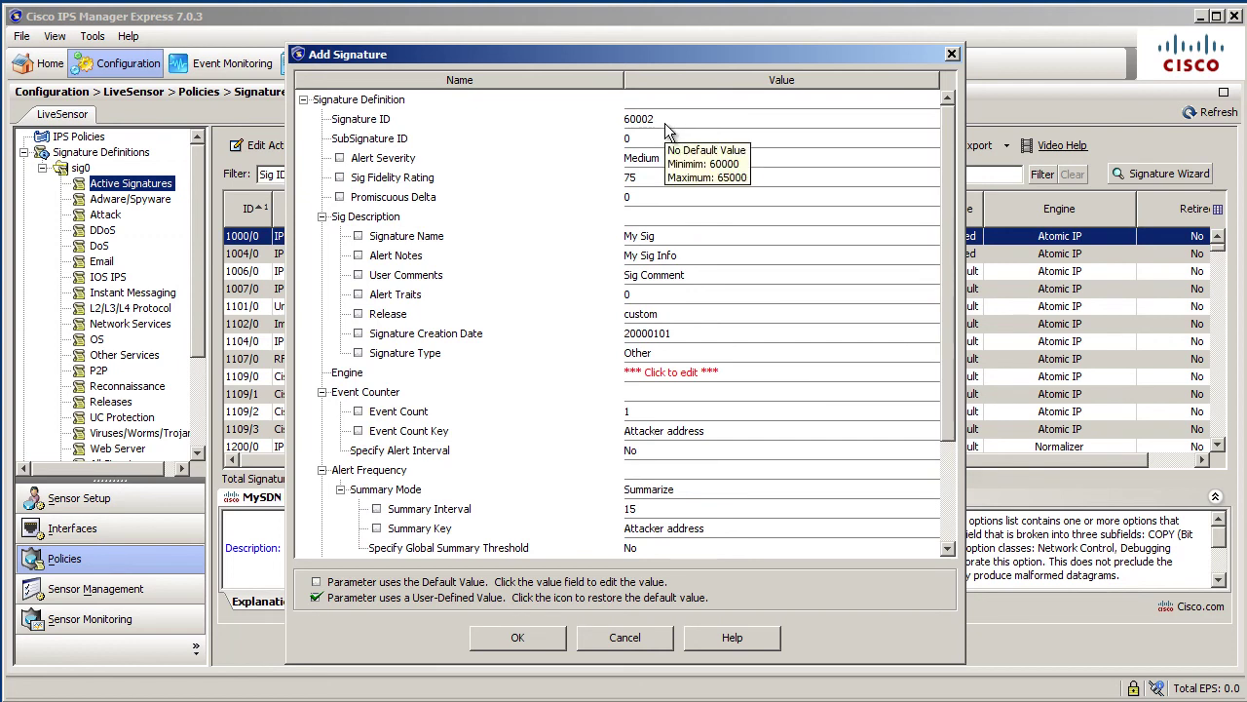